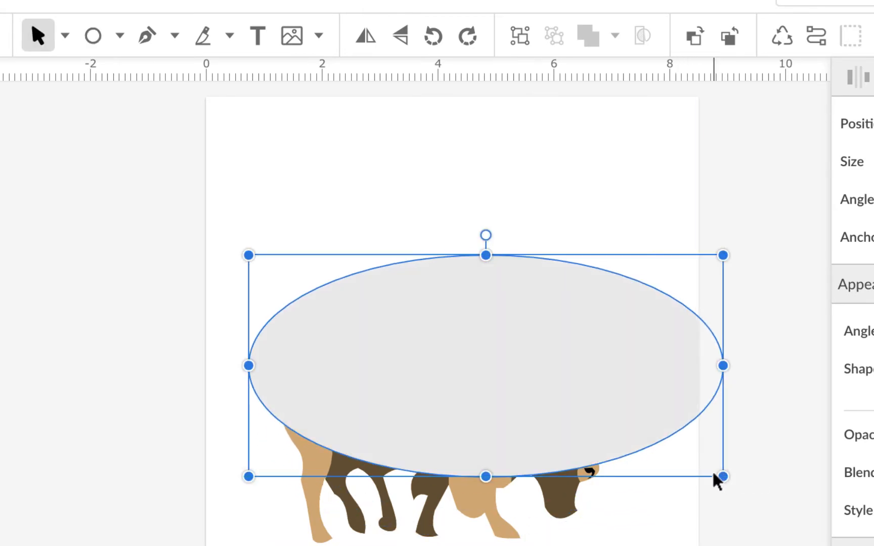
Shift the grey ellipse further over the bison and add the path text PENNSYLVANIA along the ellipse's upper edge.
{"action": "left_click_drag", "start_coordinate": [583, 326], "coordinate": [566, 343]}
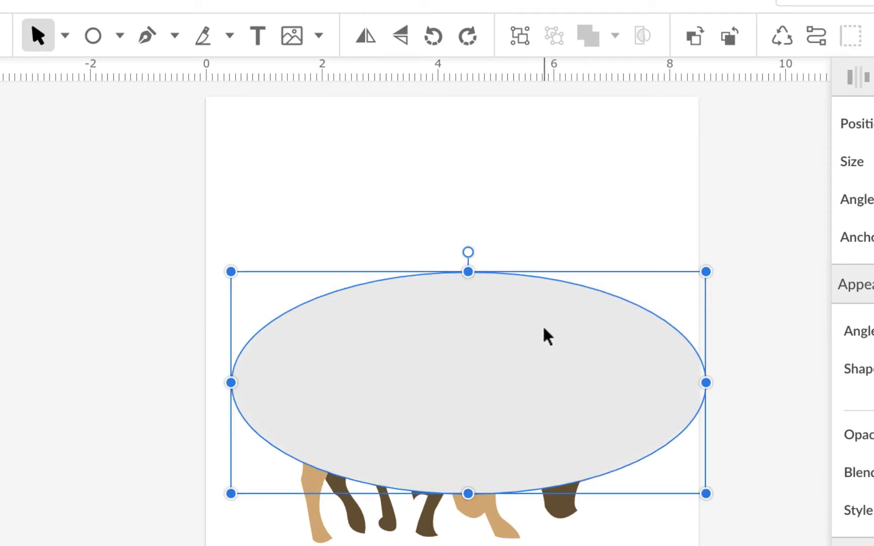
{"action": "left_click", "coordinate": [257, 38]}
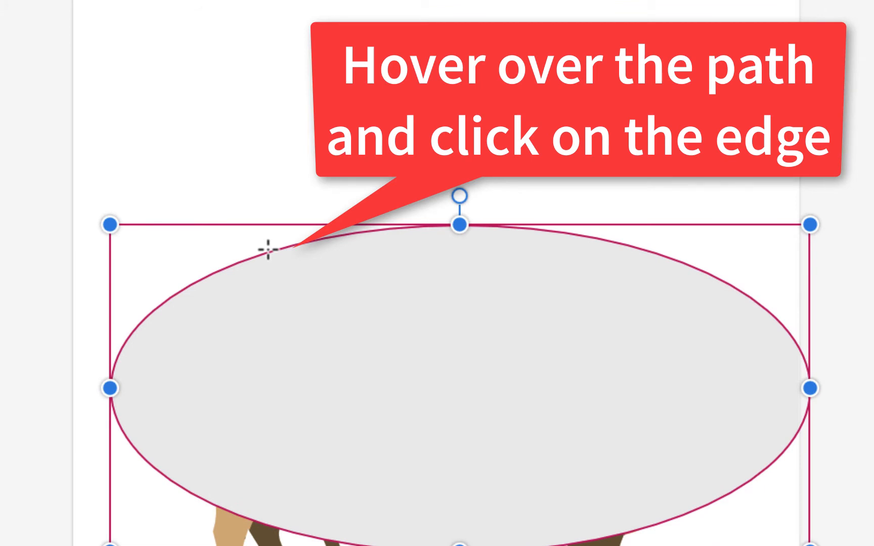
{"action": "left_click", "coordinate": [268, 249]}
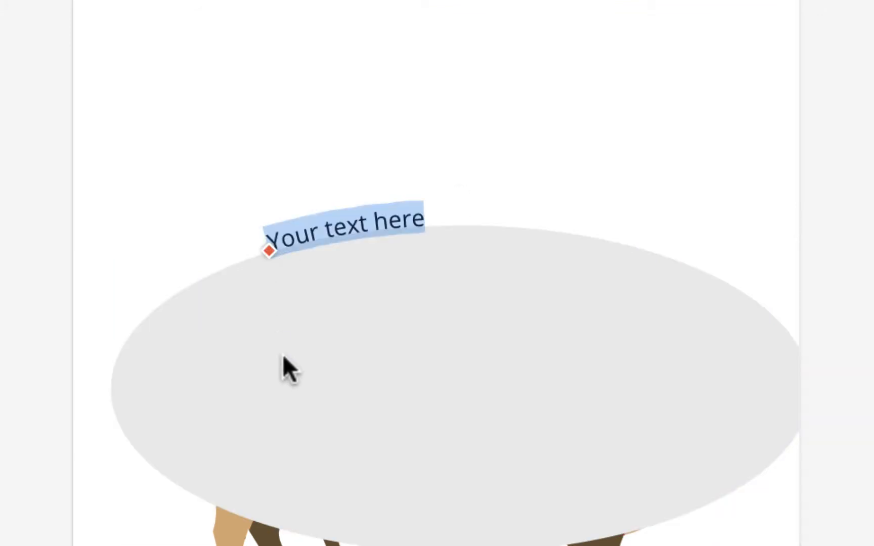
{"action": "type", "text": "PENNN"}
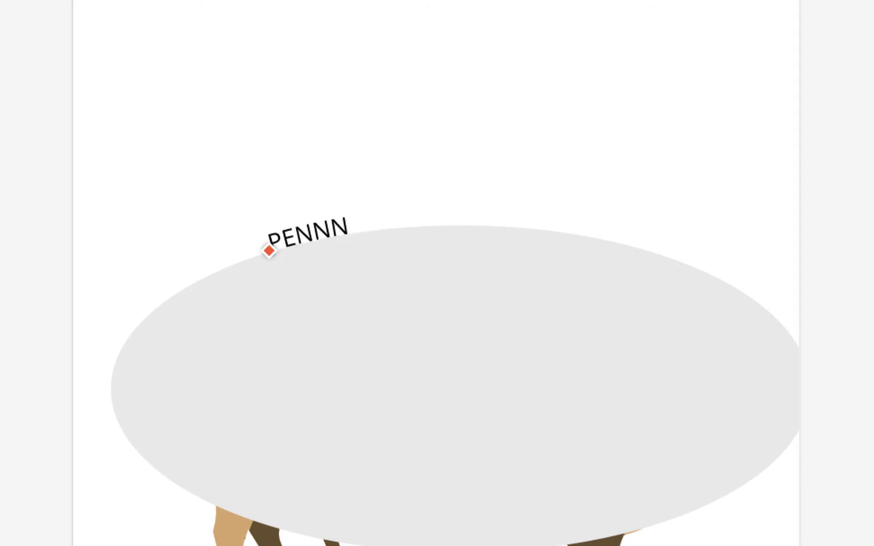
{"action": "key", "text": "BackSpace"}
{"action": "type", "text": "SYLVANIA"}
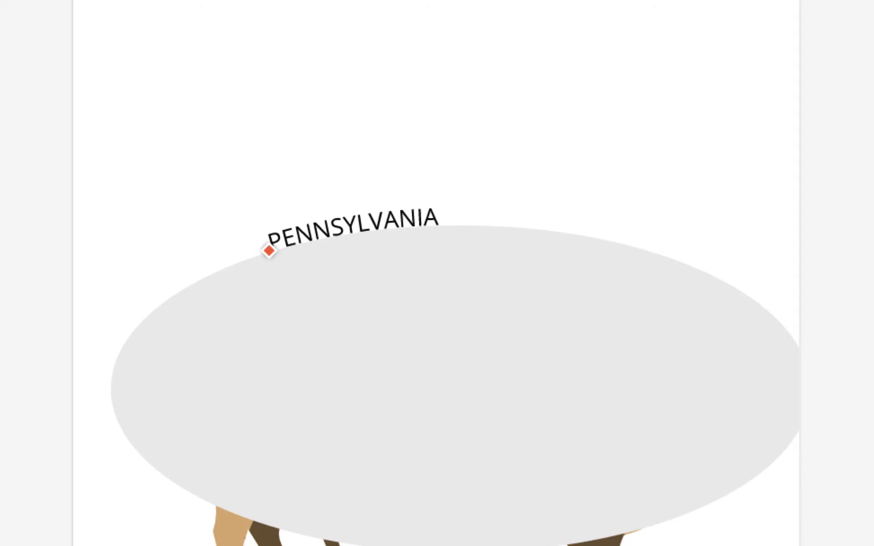
Select the PENNSYLVANIA path text and change its font to Bevan.
{"action": "left_click", "coordinate": [372, 214]}
{"action": "left_click_drag", "start_coordinate": [440, 221], "coordinate": [190, 261]}
{"action": "left_click", "coordinate": [356, 83]}
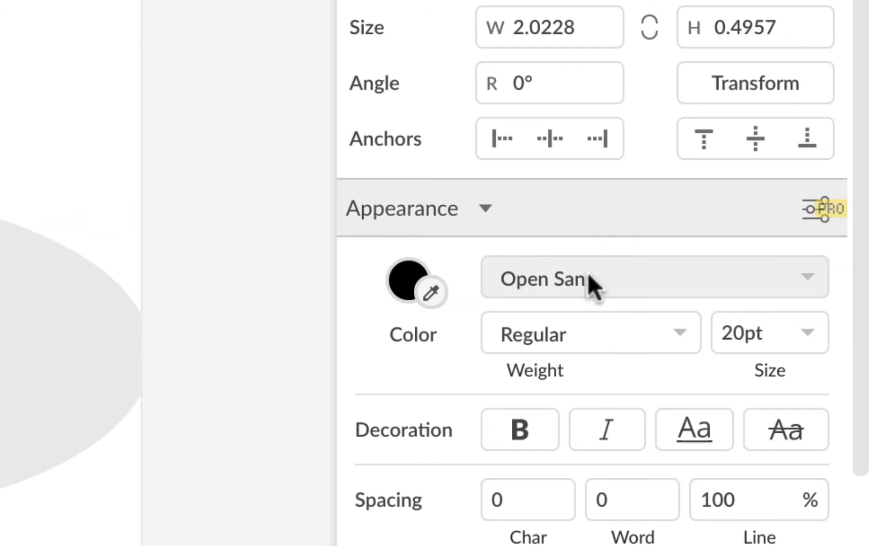
{"action": "left_click", "coordinate": [800, 276]}
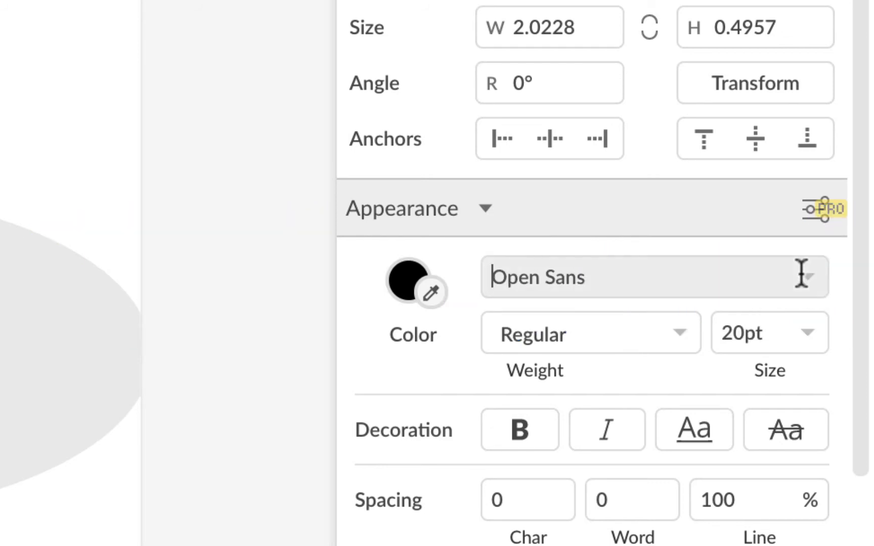
{"action": "left_click", "coordinate": [652, 288]}
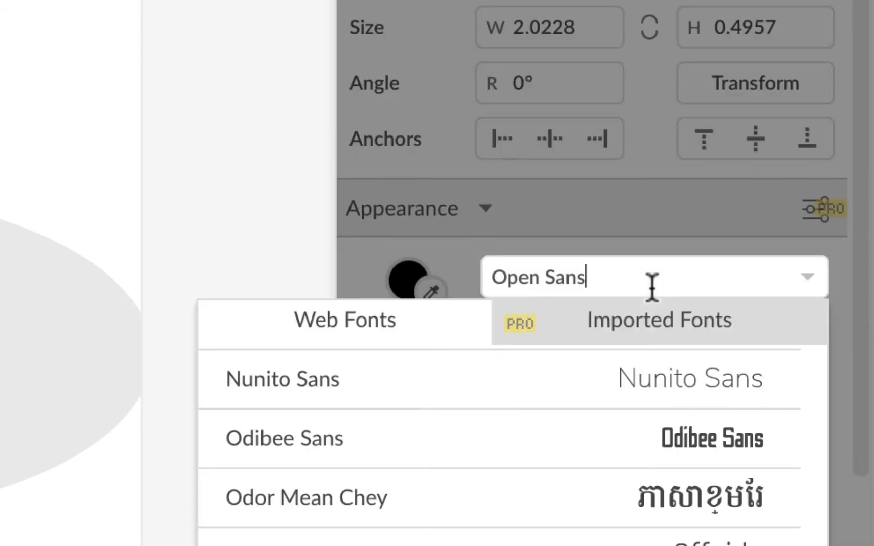
{"action": "key", "text": "BackSpace"}
{"action": "key", "text": "BackSpace"}
{"action": "key", "text": "BackSpace"}
{"action": "key", "text": "BackSpace"}
{"action": "key", "text": "BackSpace"}
{"action": "key", "text": "BackSpace"}
{"action": "key", "text": "BackSpace"}
{"action": "key", "text": "BackSpace"}
{"action": "key", "text": "BackSpace"}
{"action": "type", "text": "beva"}
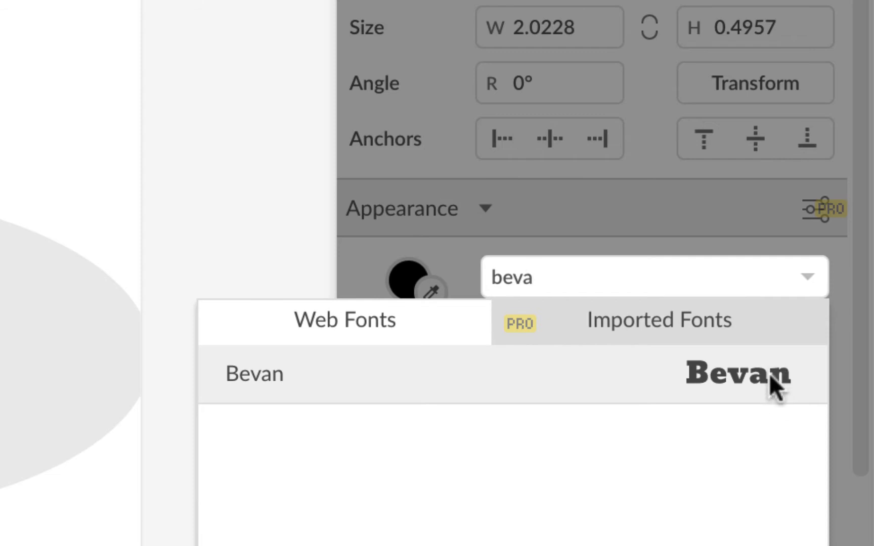
{"action": "left_click", "coordinate": [765, 374]}
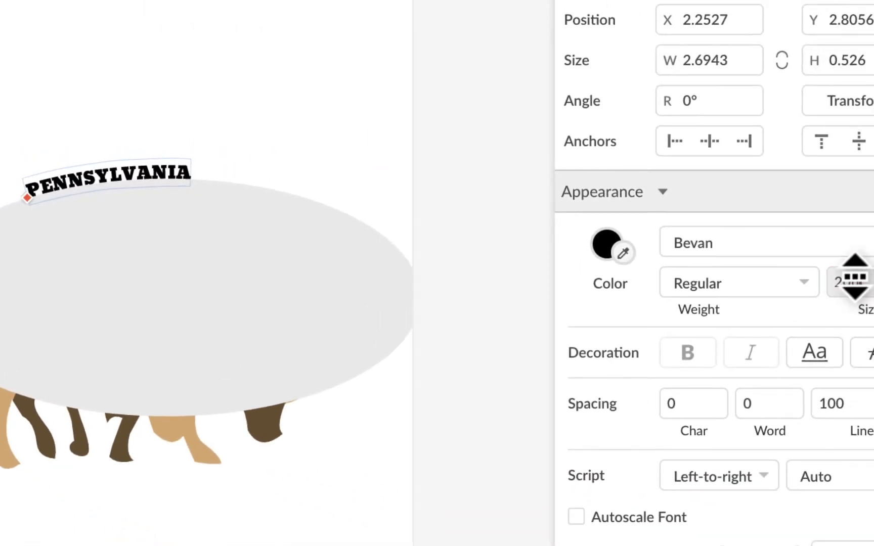
Enlarge the PENNSYLVANIA text to 53 pt and slide its starting point back along the ellipse to centre the arch.
{"action": "left_click_drag", "start_coordinate": [855, 277], "coordinate": [858, 248]}
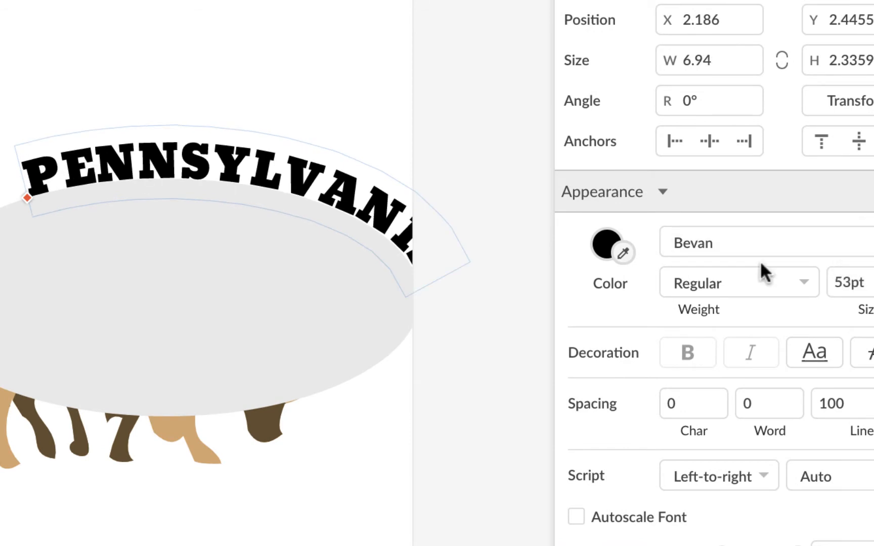
{"action": "left_click_drag", "start_coordinate": [27, 198], "coordinate": [186, 237]}
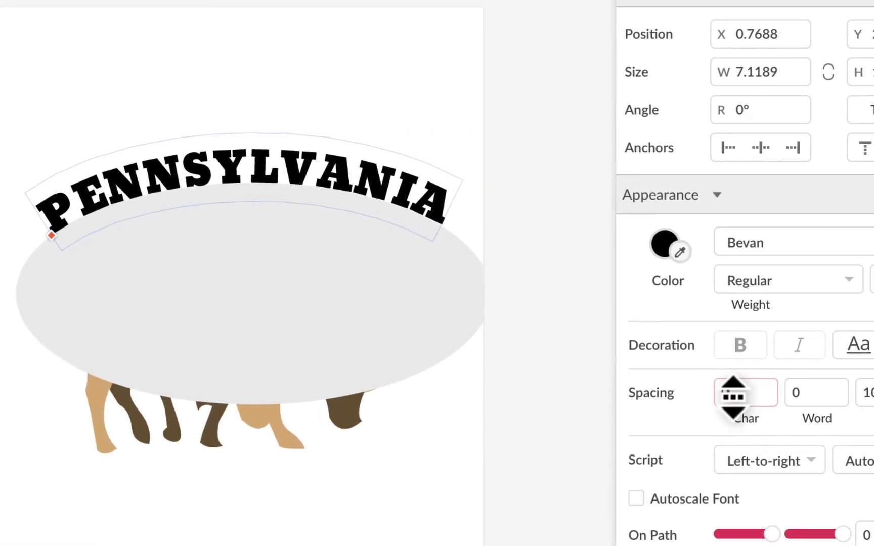
Set the text's character spacing to -0.03 and recentre the word along the top of the ellipse.
{"action": "left_click_drag", "start_coordinate": [734, 398], "coordinate": [733, 402]}
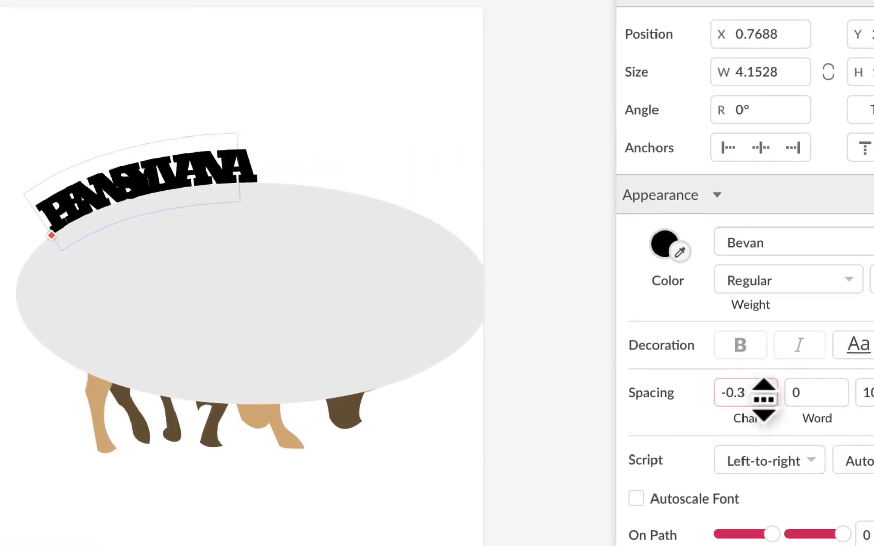
{"action": "left_click", "coordinate": [738, 392]}
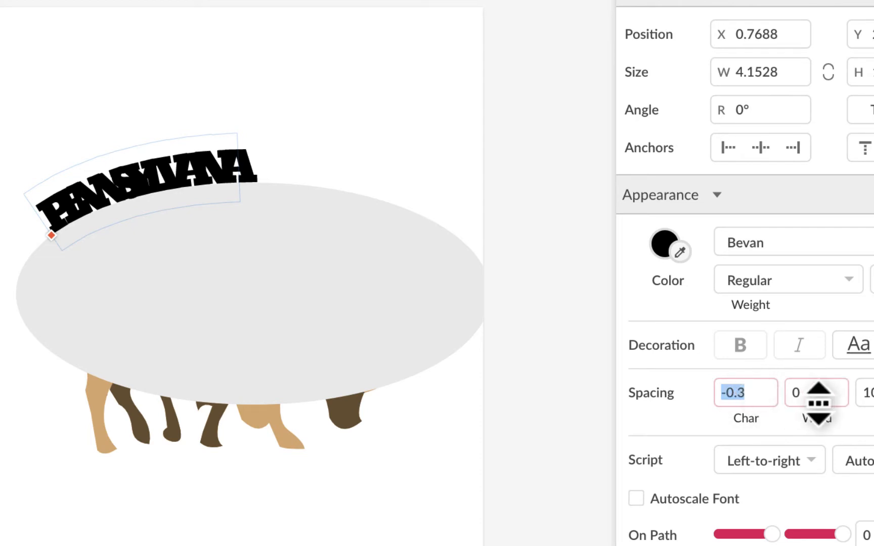
{"action": "type", "text": "-.03"}
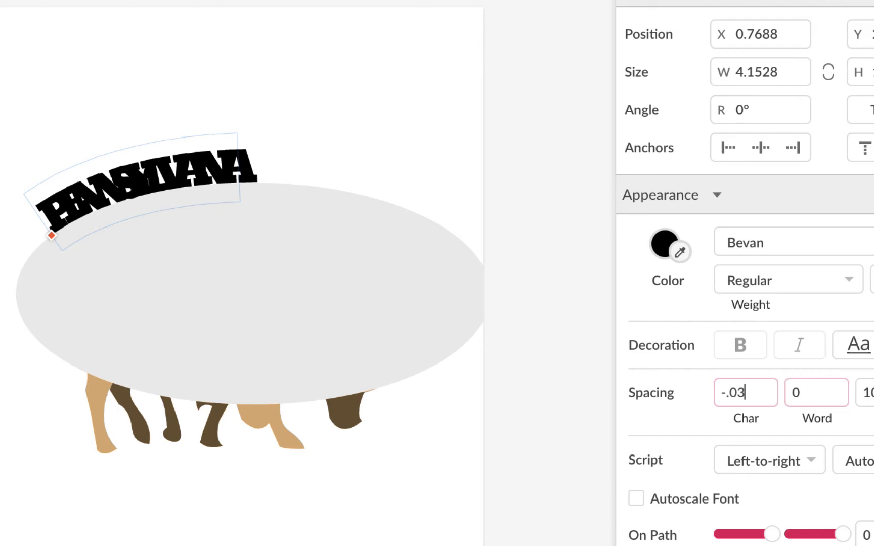
{"action": "key", "text": "Return"}
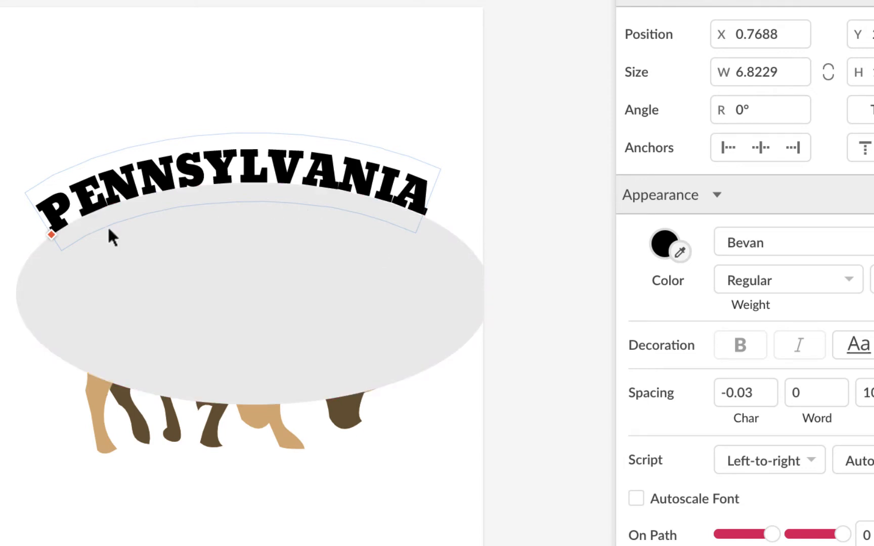
{"action": "left_click_drag", "start_coordinate": [51, 235], "coordinate": [65, 223]}
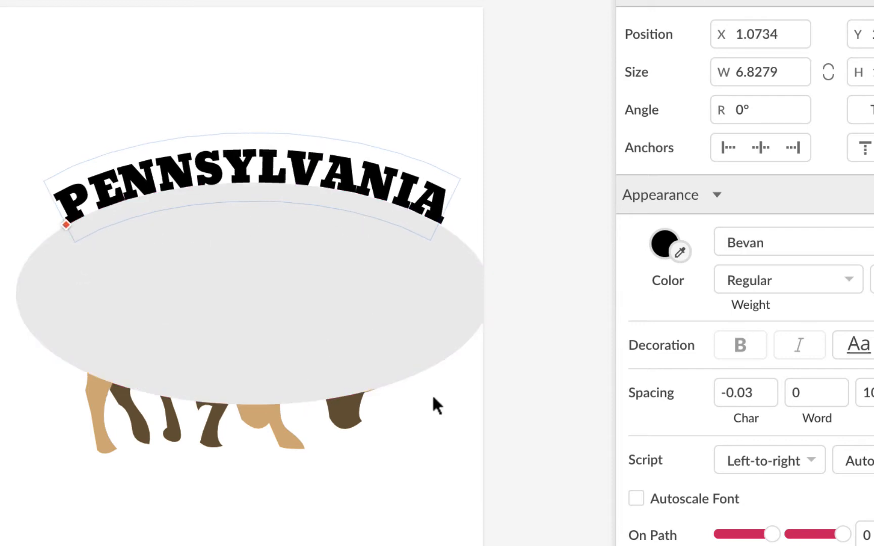
Convert the curved PENNSYLVANIA text to a path and delete the guide ellipse beneath it.
{"action": "left_click", "coordinate": [848, 279]}
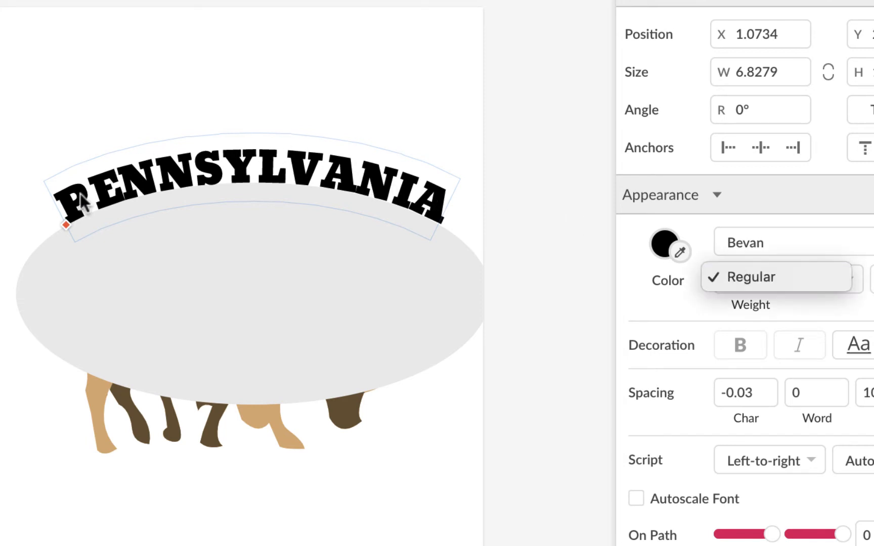
{"action": "left_click", "coordinate": [306, 175]}
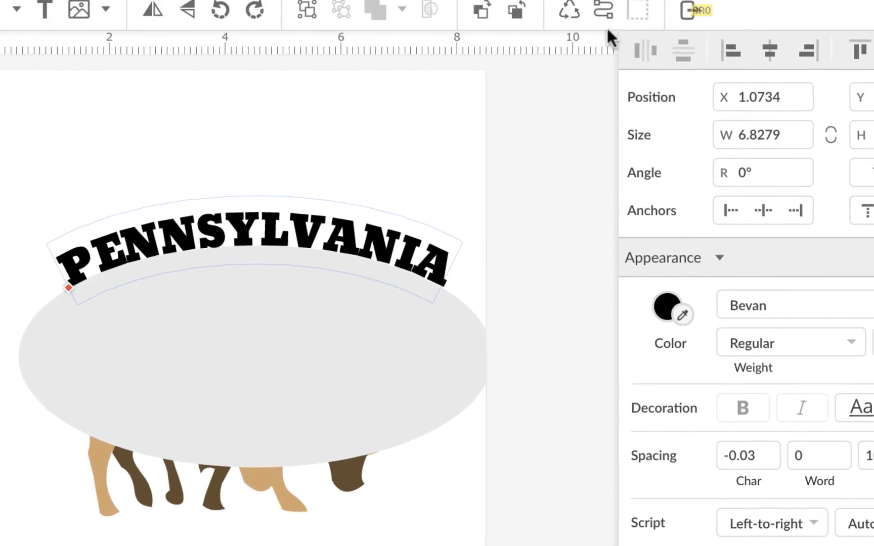
{"action": "left_click", "coordinate": [607, 25]}
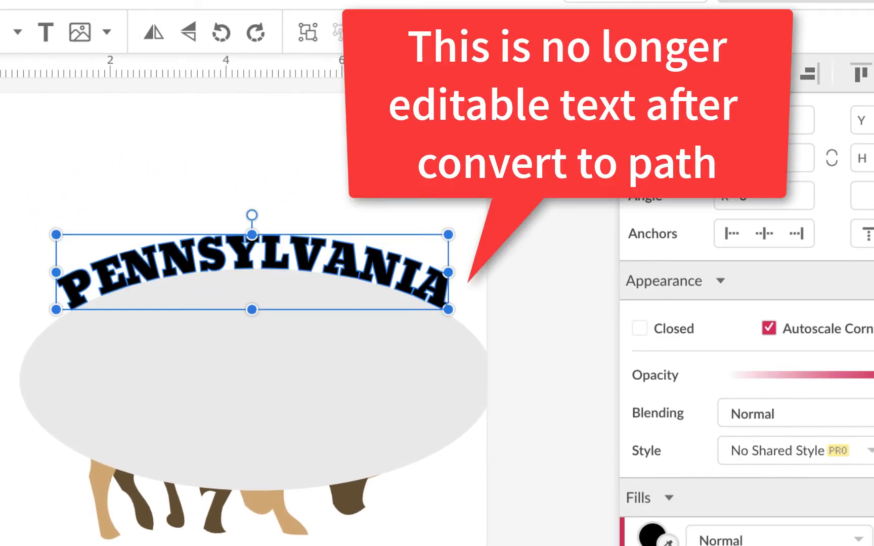
{"action": "left_click", "coordinate": [443, 368]}
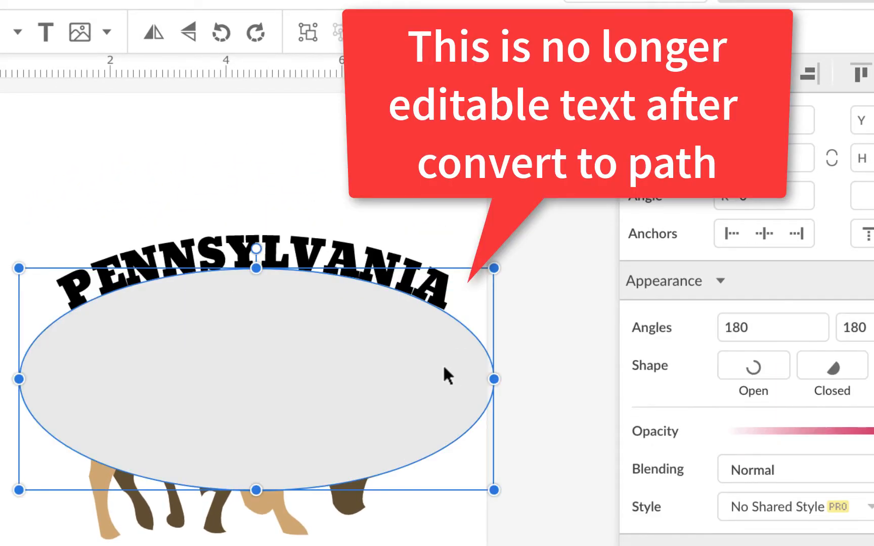
{"action": "key", "text": "Delete"}
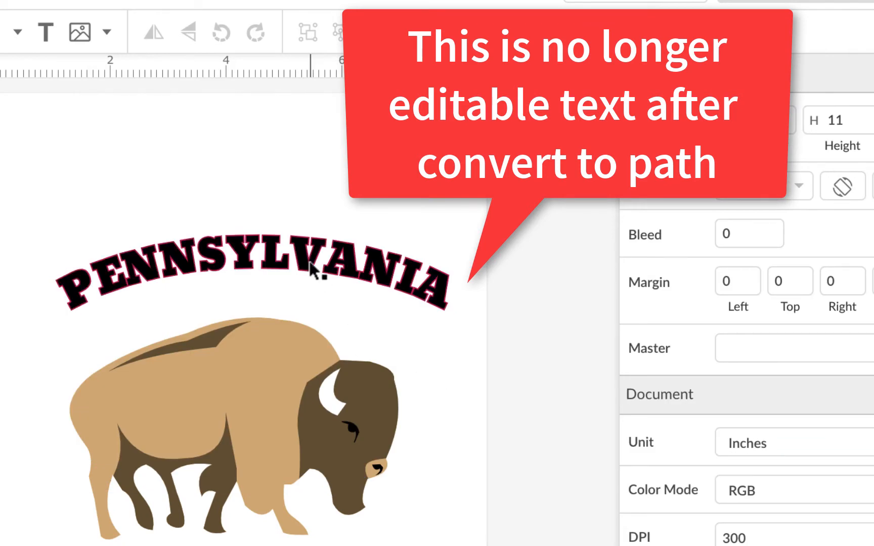
Stretch the PENNSYLVANIA lettering upward to about 1.93 in tall and move it down to arch closely over the bison's back.
{"action": "left_click", "coordinate": [324, 278]}
{"action": "left_click_drag", "start_coordinate": [252, 234], "coordinate": [252, 210]}
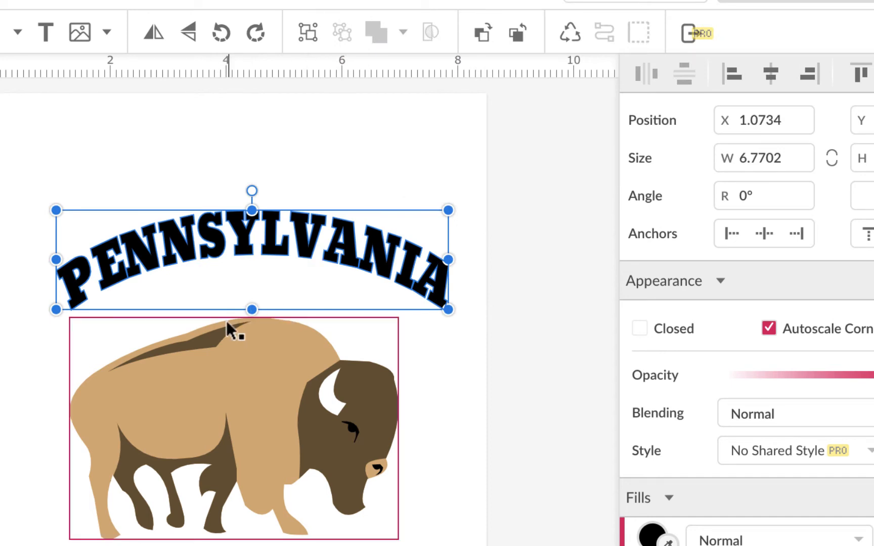
{"action": "left_click_drag", "start_coordinate": [253, 207], "coordinate": [253, 195]}
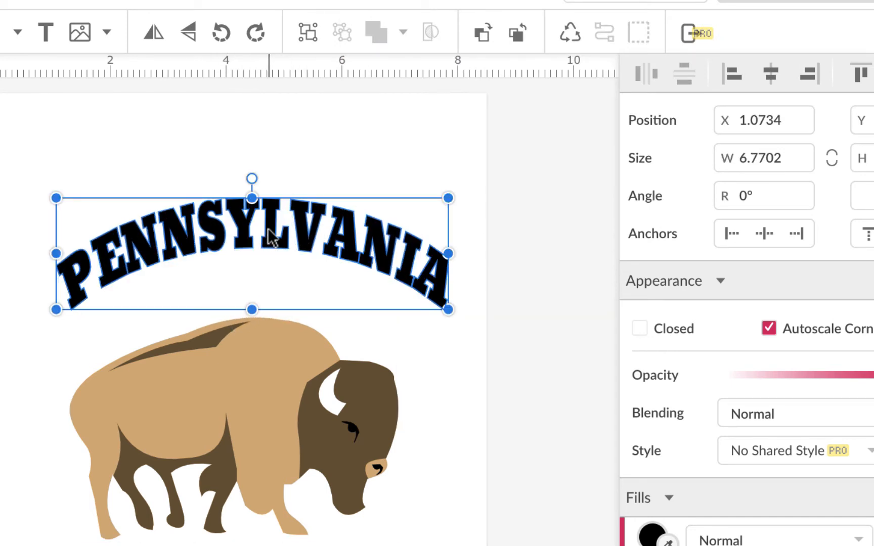
{"action": "left_click_drag", "start_coordinate": [266, 240], "coordinate": [264, 279]}
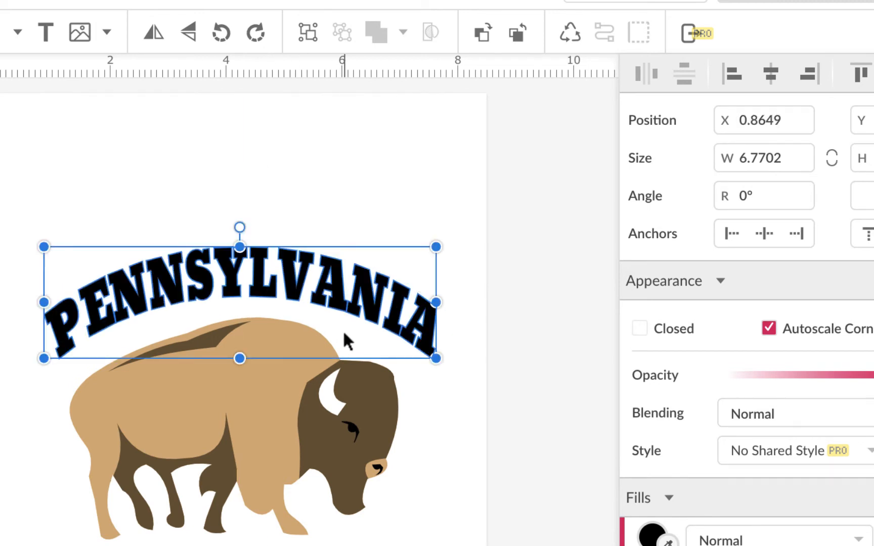
Scale down the bison group and reposition it centred beneath the arched lettering.
{"action": "left_click", "coordinate": [372, 446]}
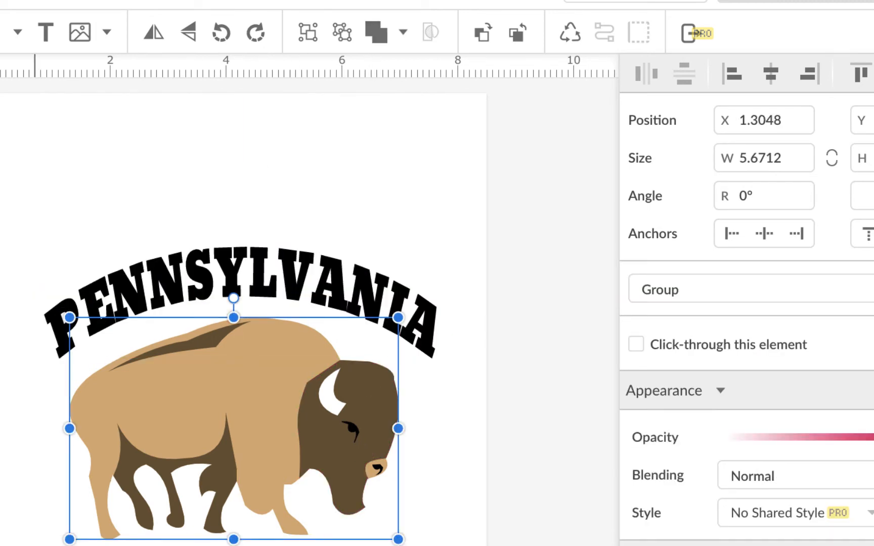
{"action": "left_click_drag", "start_coordinate": [70, 540], "coordinate": [131, 497]}
{"action": "left_click_drag", "start_coordinate": [290, 355], "coordinate": [275, 345]}
Fill the PENNSYLVANIA lettering with the dark brown sampled from the bison's head.
{"action": "left_click", "coordinate": [336, 269]}
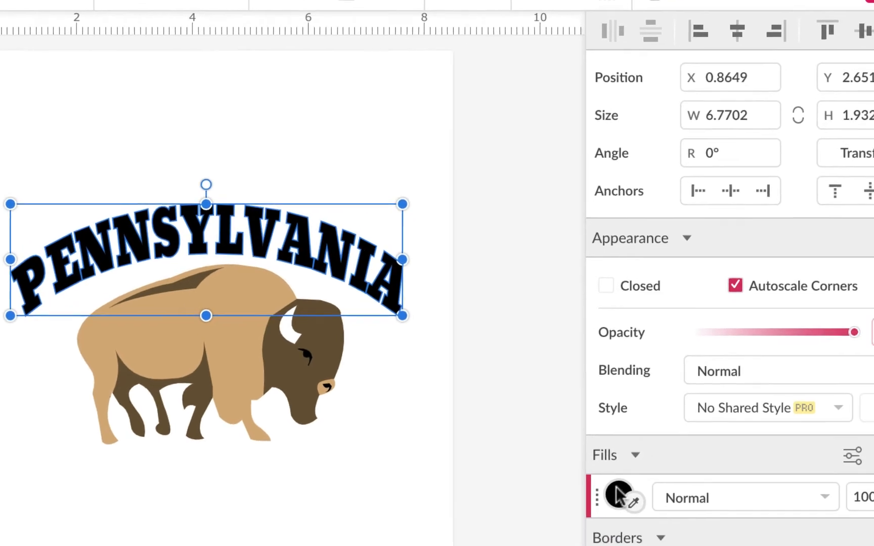
{"action": "left_click", "coordinate": [618, 493]}
{"action": "left_click", "coordinate": [601, 232]}
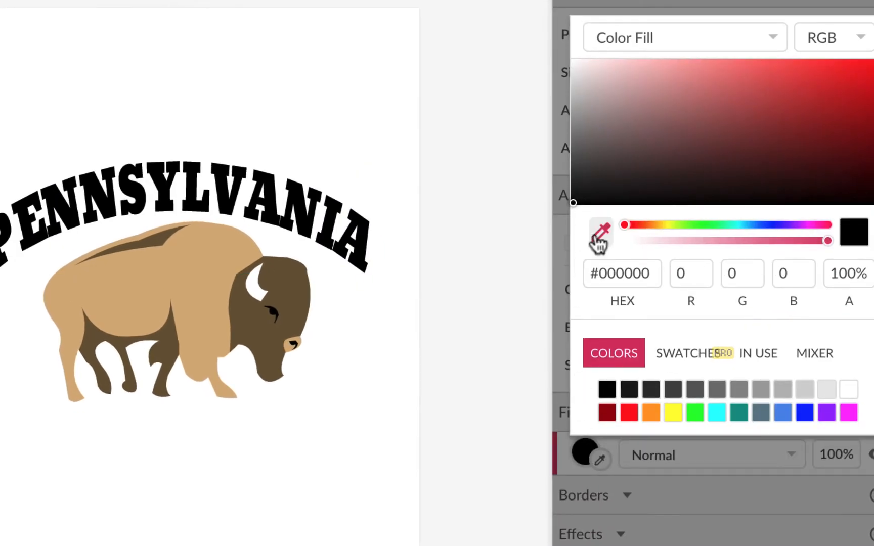
{"action": "left_click", "coordinate": [298, 305]}
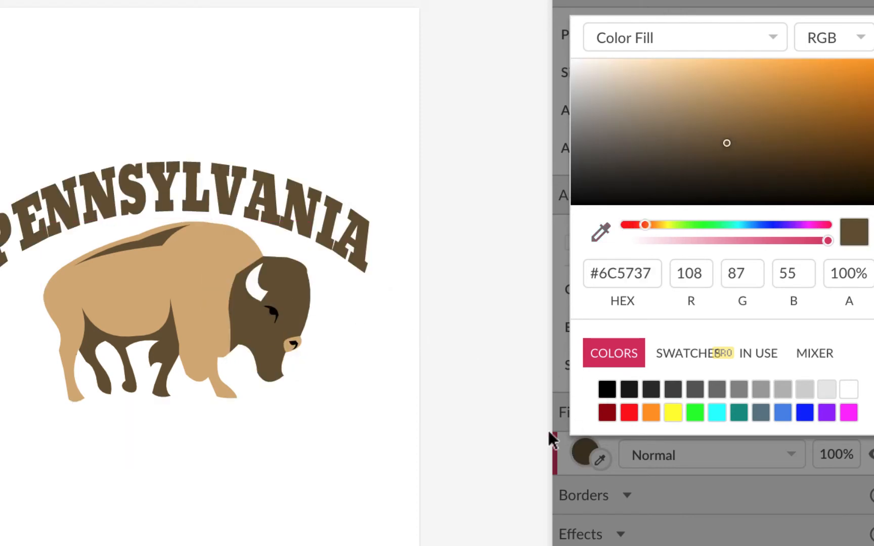
{"action": "left_click", "coordinate": [328, 215]}
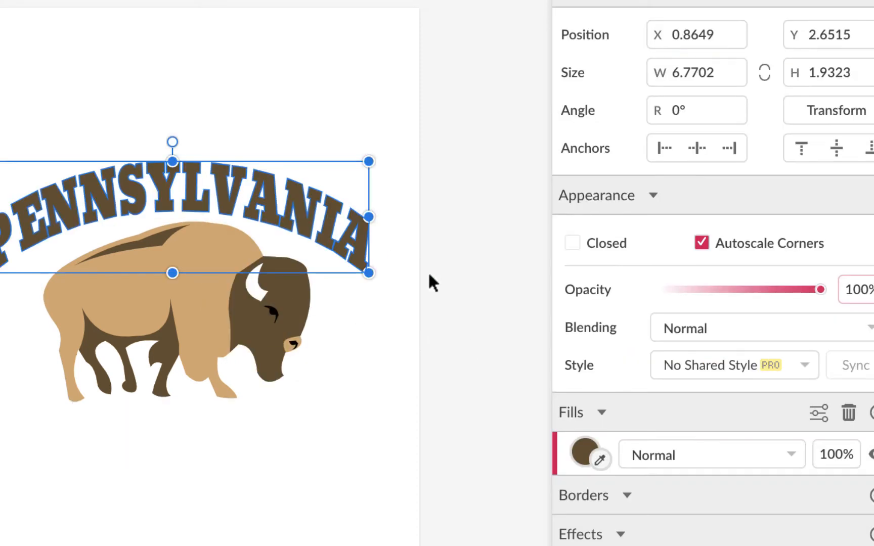
Add a 7 pt border to the lettering in the light tan sampled from the bison's body.
{"action": "left_click", "coordinate": [871, 496]}
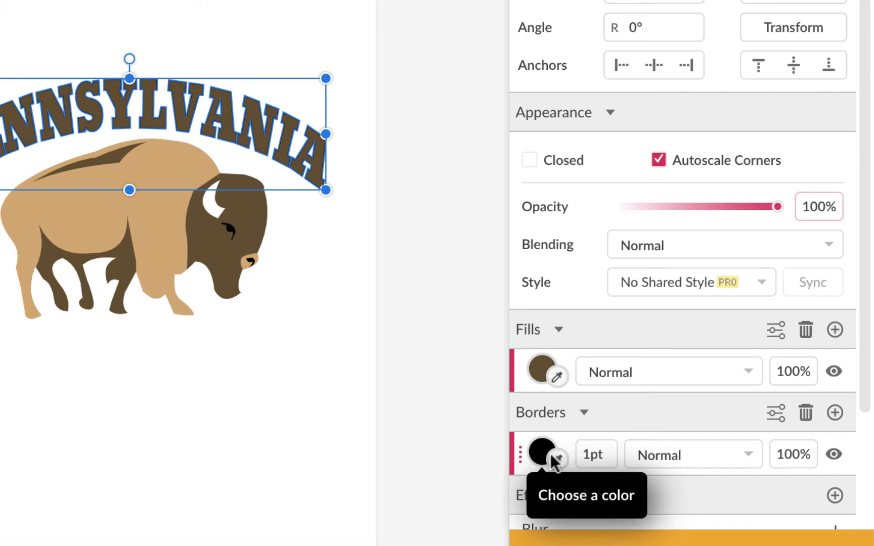
{"action": "left_click", "coordinate": [558, 459]}
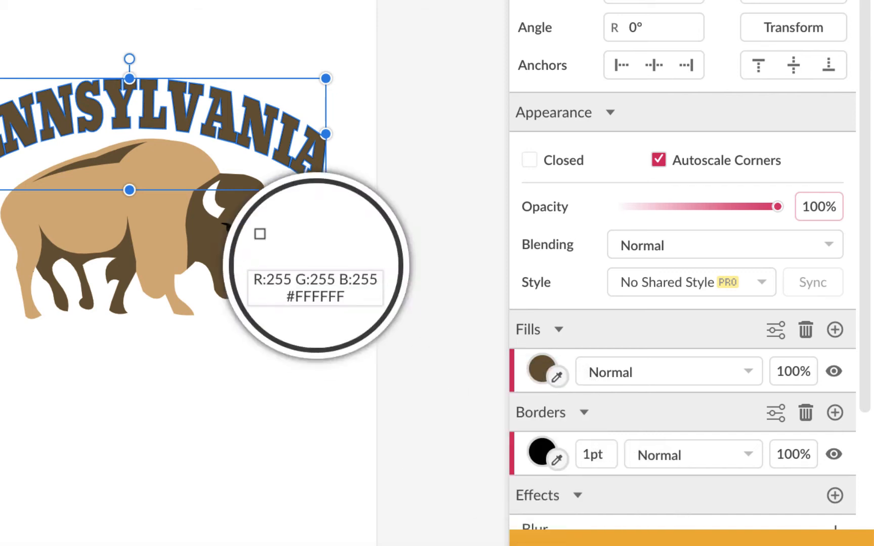
{"action": "left_click", "coordinate": [150, 205]}
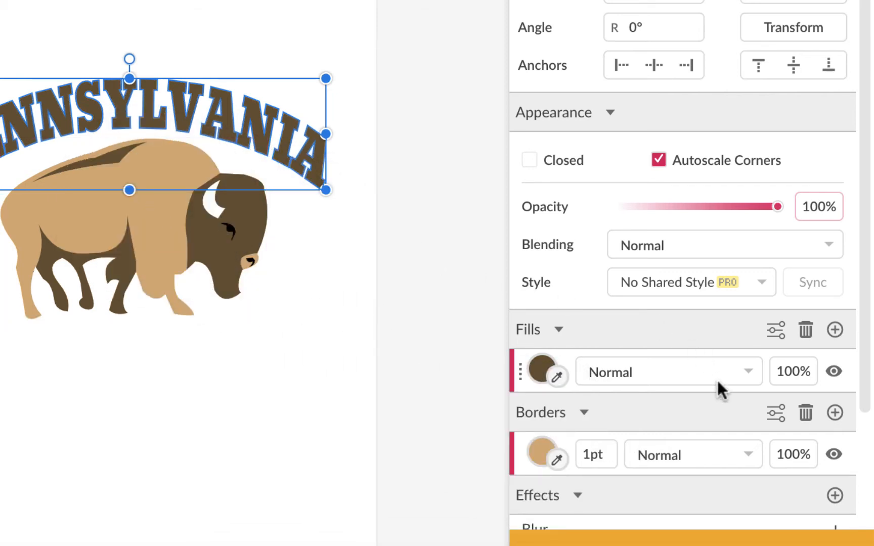
{"action": "left_click_drag", "start_coordinate": [592, 444], "coordinate": [596, 446]}
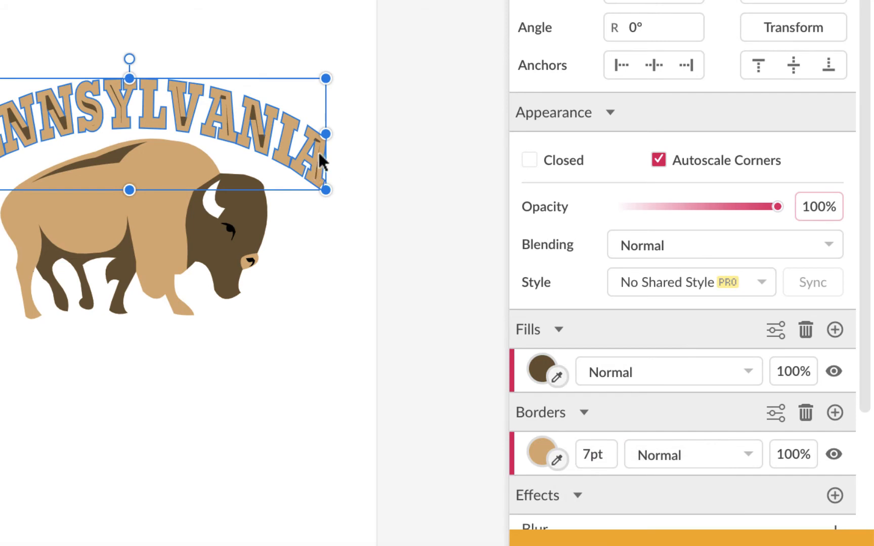
Set the tan border of the PENNSYLVANIA lettering to sit outside the path.
{"action": "left_click", "coordinate": [774, 412]}
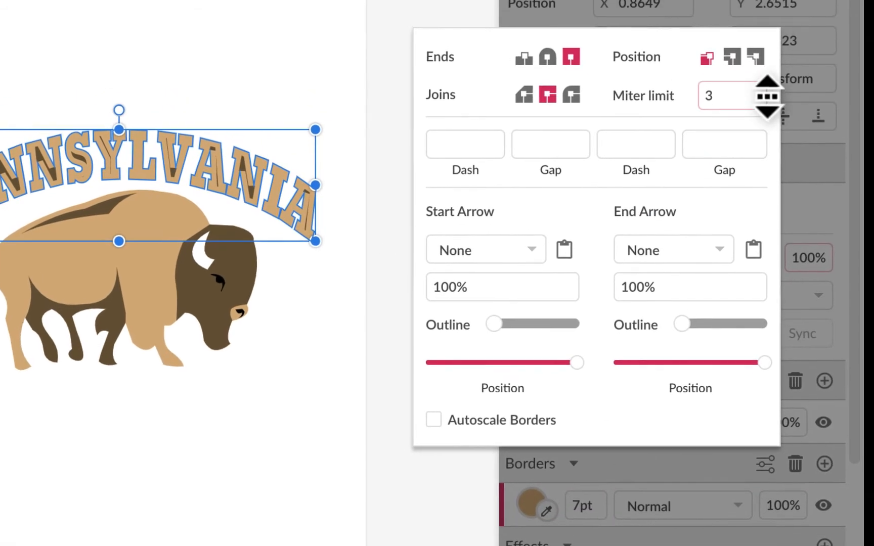
{"action": "left_click", "coordinate": [754, 56]}
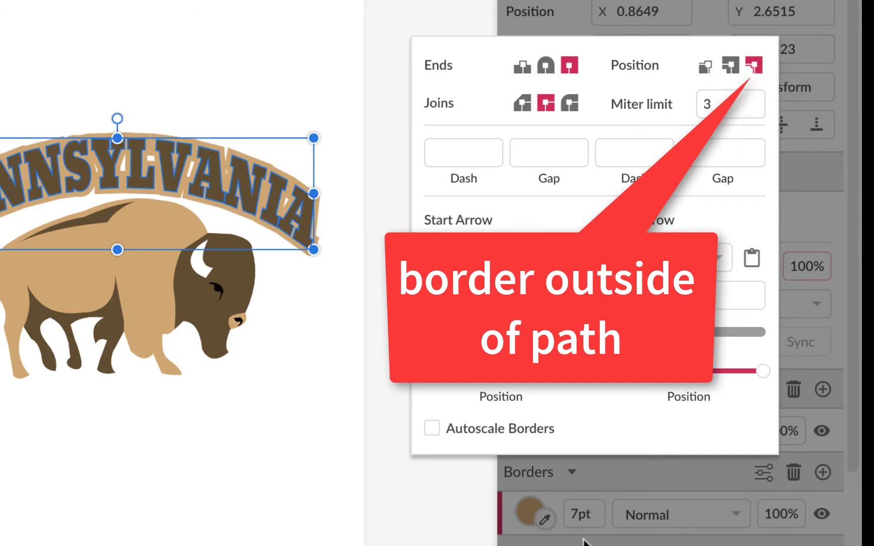
{"action": "left_click", "coordinate": [280, 479]}
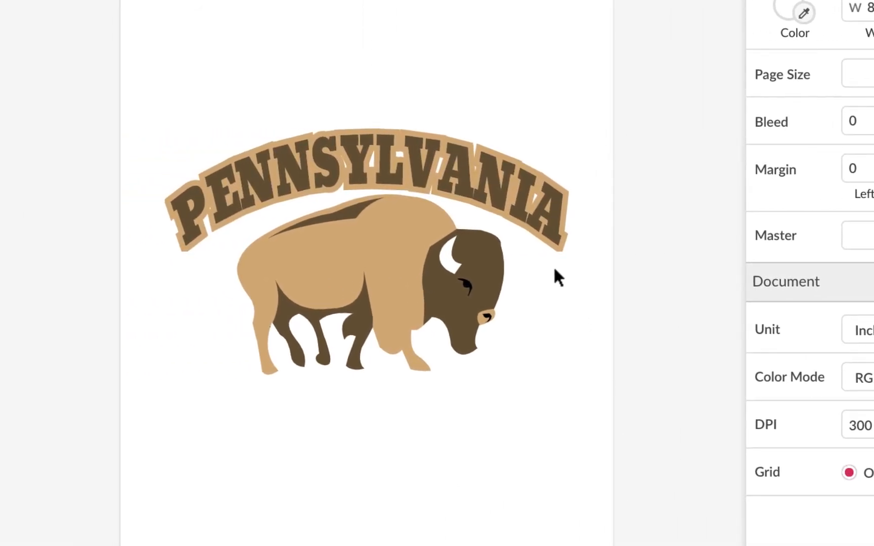
Add a second border to the PENNSYLVANIA lettering, 3 pt wide and white (#FFFFFF), above the tan one.
{"action": "key", "text": "super+plus"}
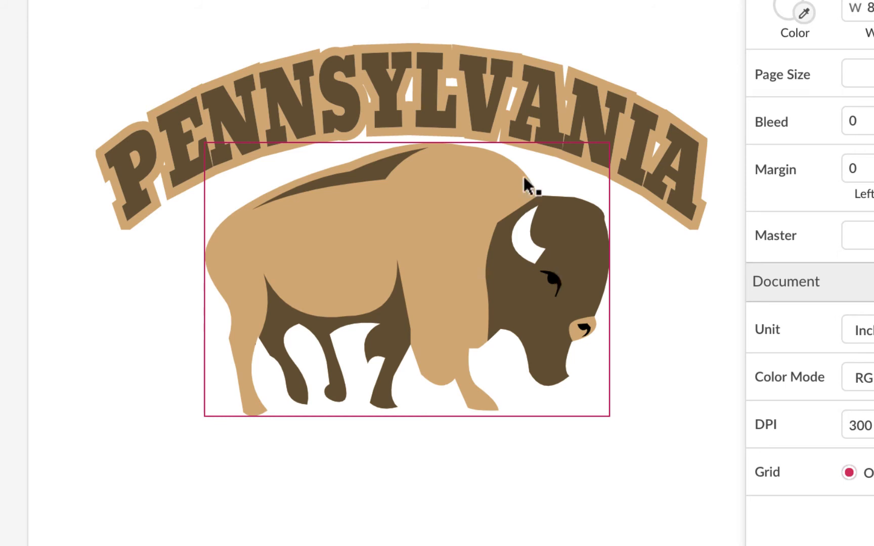
{"action": "left_click", "coordinate": [502, 76]}
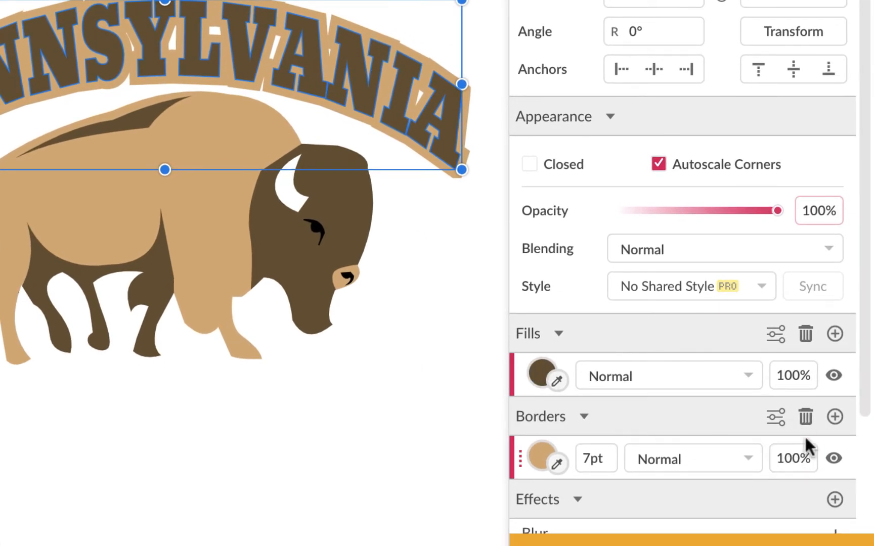
{"action": "left_click", "coordinate": [833, 413]}
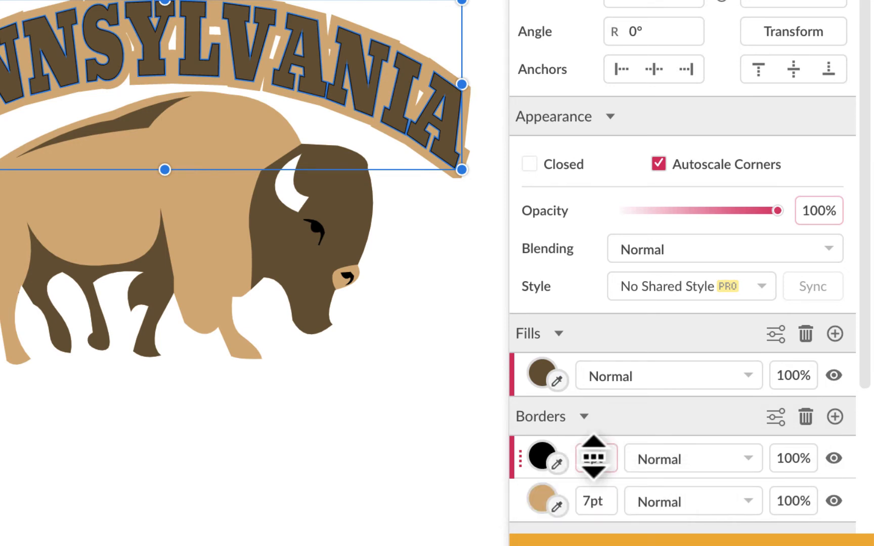
{"action": "left_click_drag", "start_coordinate": [597, 456], "coordinate": [599, 458]}
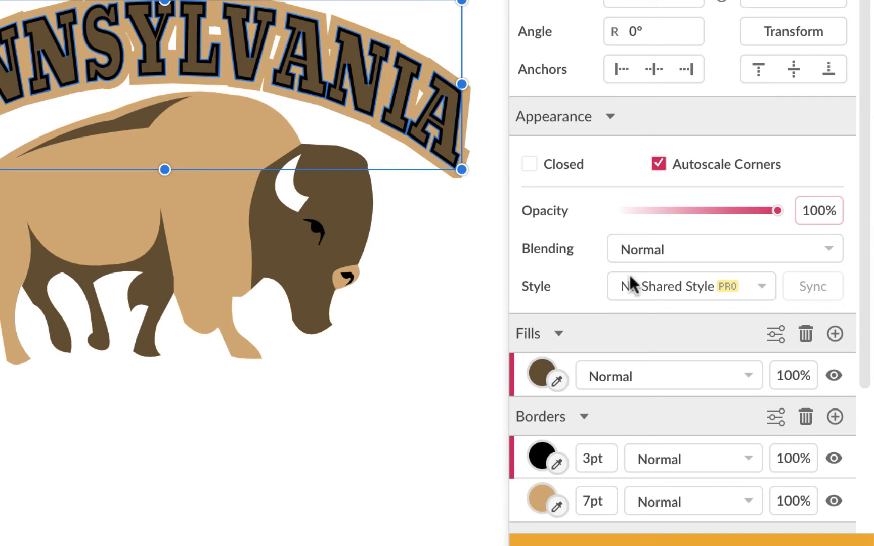
{"action": "left_click", "coordinate": [544, 457]}
{"action": "left_click", "coordinate": [806, 393]}
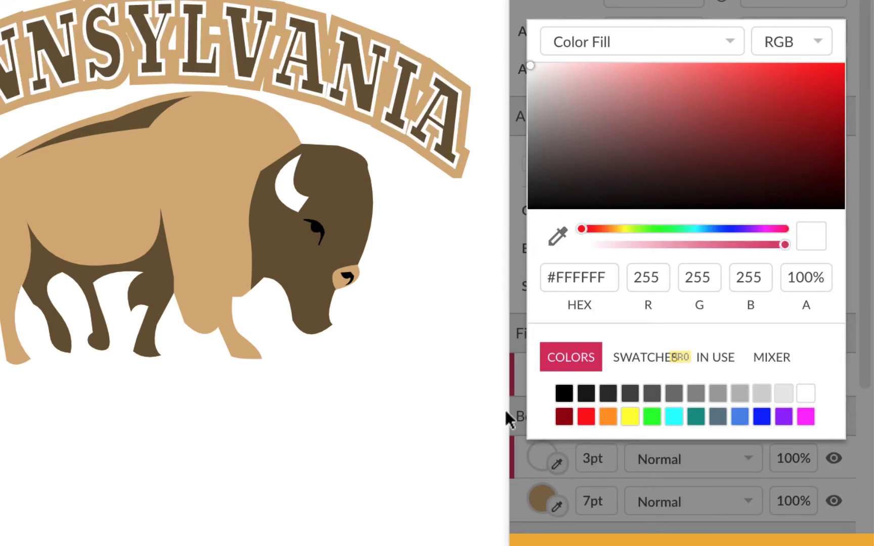
{"action": "left_click", "coordinate": [355, 52]}
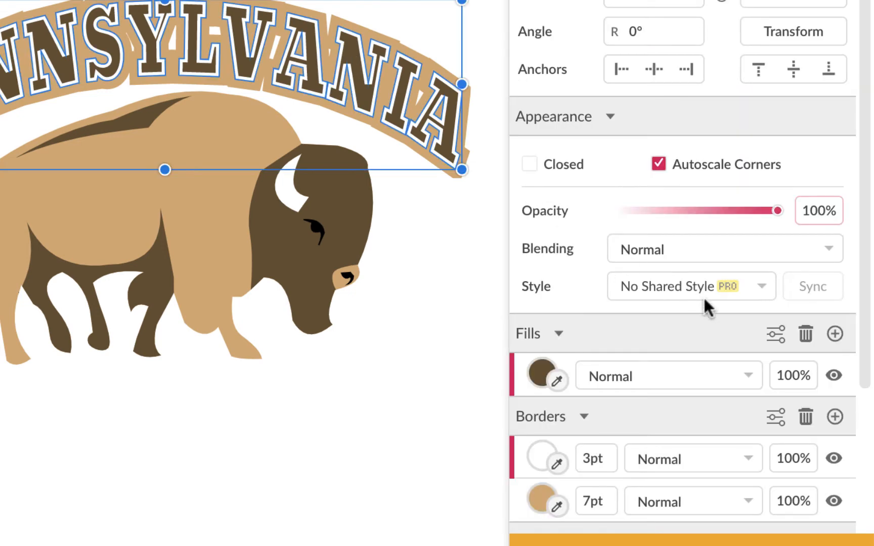
Set the white border's position to Outside so it follows the outer edge of the letters.
{"action": "left_click", "coordinate": [775, 416]}
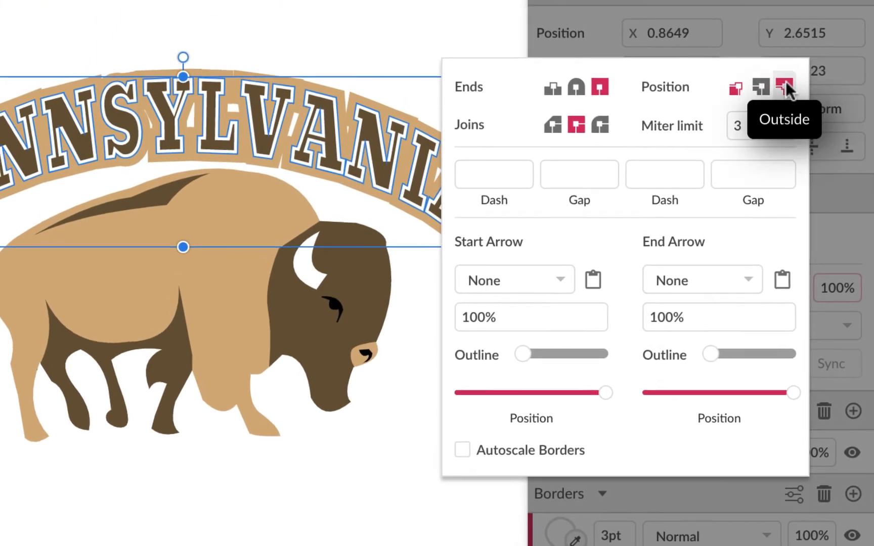
{"action": "left_click", "coordinate": [766, 8]}
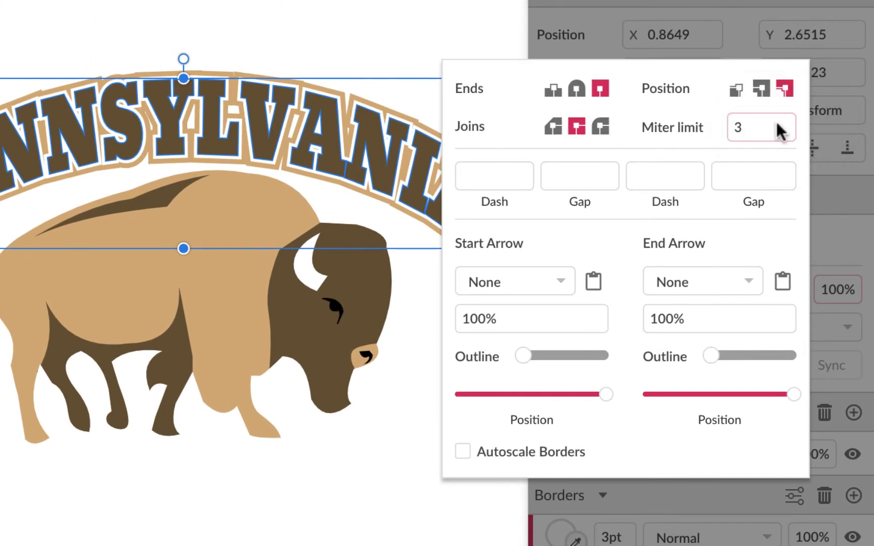
{"action": "left_click", "coordinate": [642, 507]}
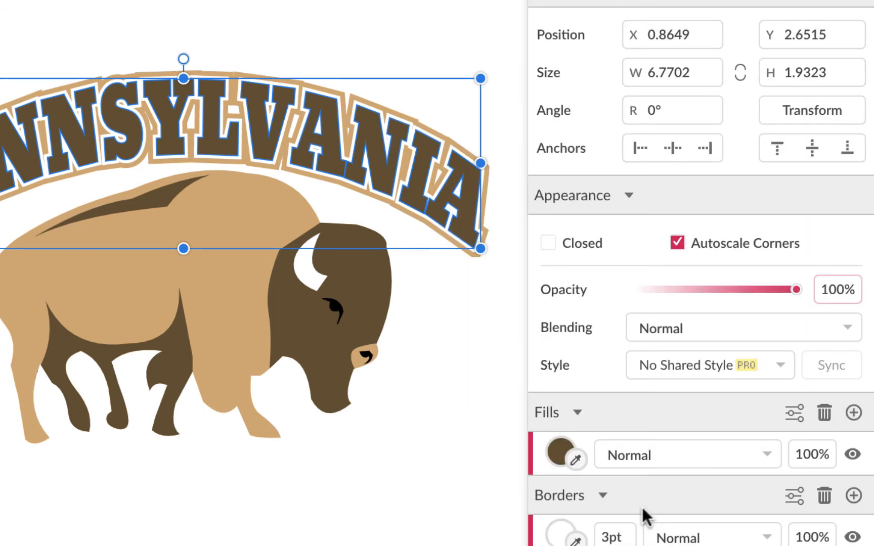
Reduce the width of the lettering's white border to 2 pt.
{"action": "left_click", "coordinate": [614, 534]}
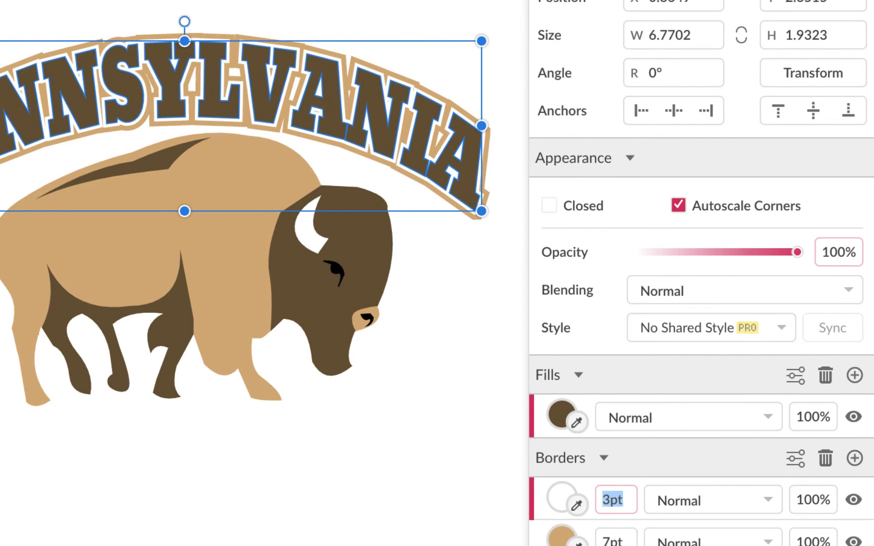
{"action": "left_click", "coordinate": [436, 466]}
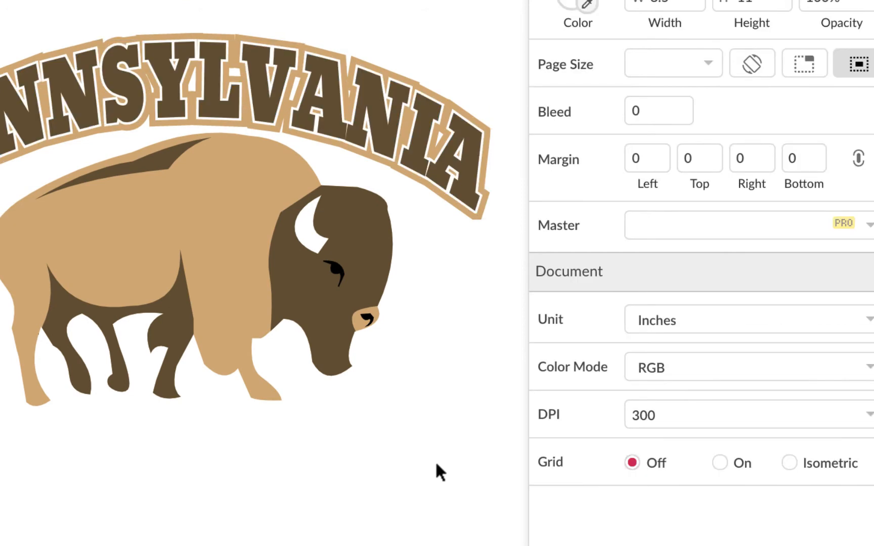
{"action": "scroll", "coordinate": [387, 450], "scroll_direction": "down", "scroll_amount": 2}
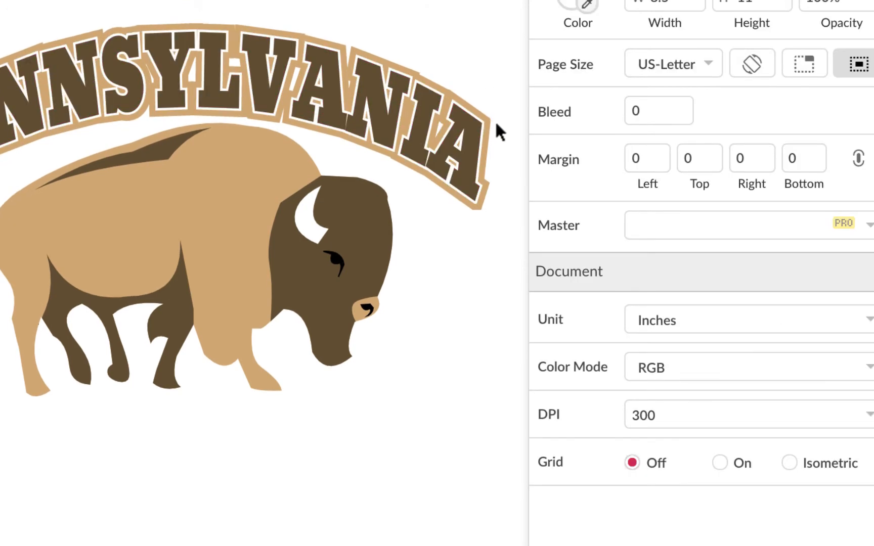
{"action": "left_click", "coordinate": [477, 135]}
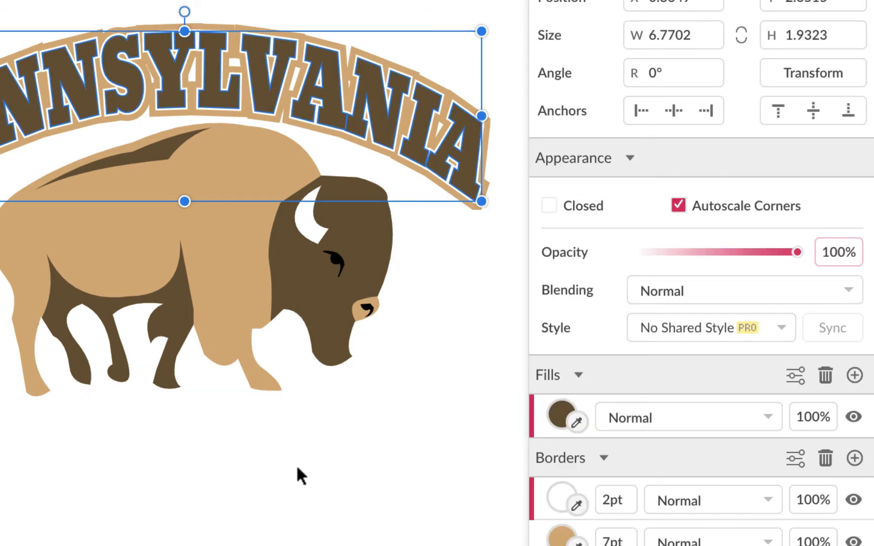
{"action": "key", "text": "super+minus"}
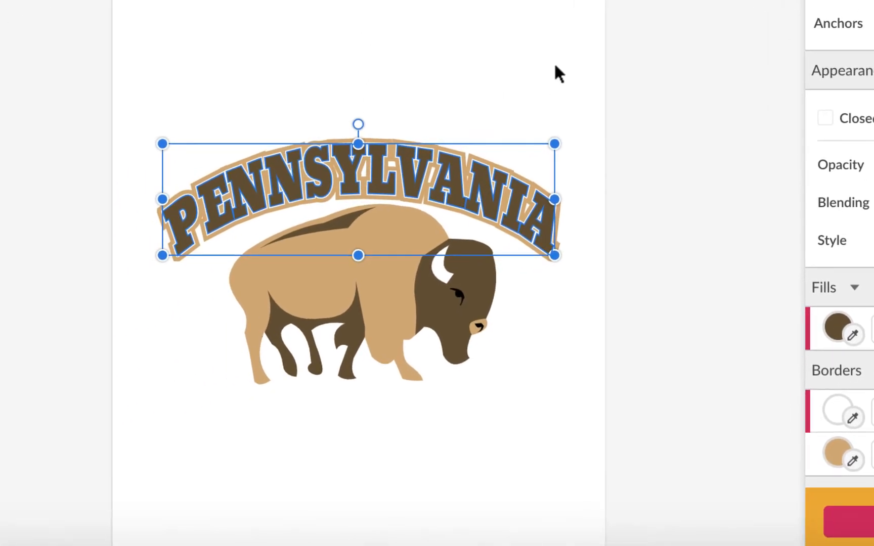
{"action": "left_click", "coordinate": [557, 58]}
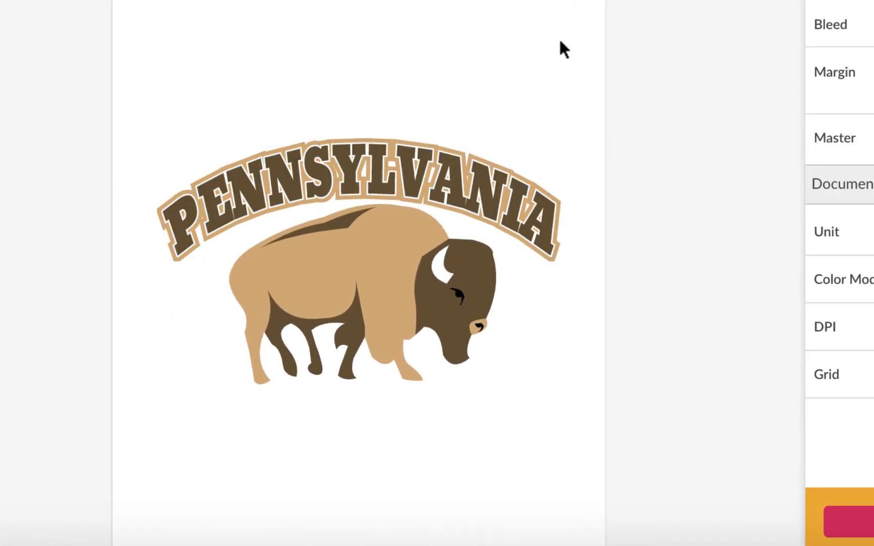
{"action": "scroll", "coordinate": [645, 279], "scroll_direction": "down", "scroll_amount": 2}
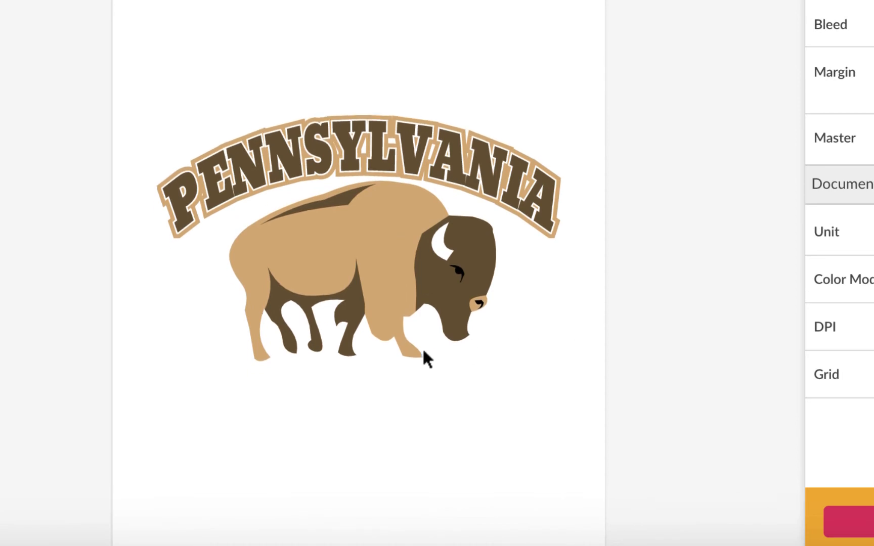
Add a text object reading BISON below the bison illustration.
{"action": "key", "text": "t"}
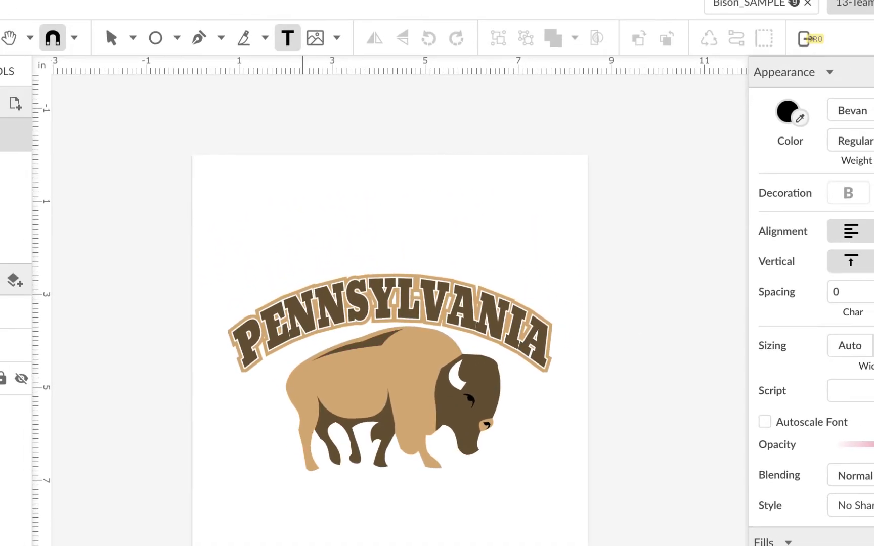
{"action": "left_click", "coordinate": [304, 515]}
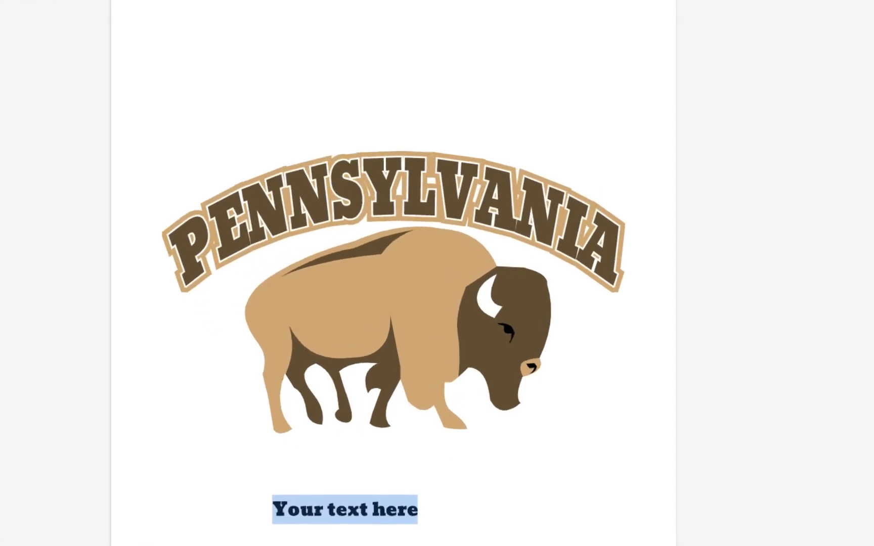
{"action": "type", "text": "B"}
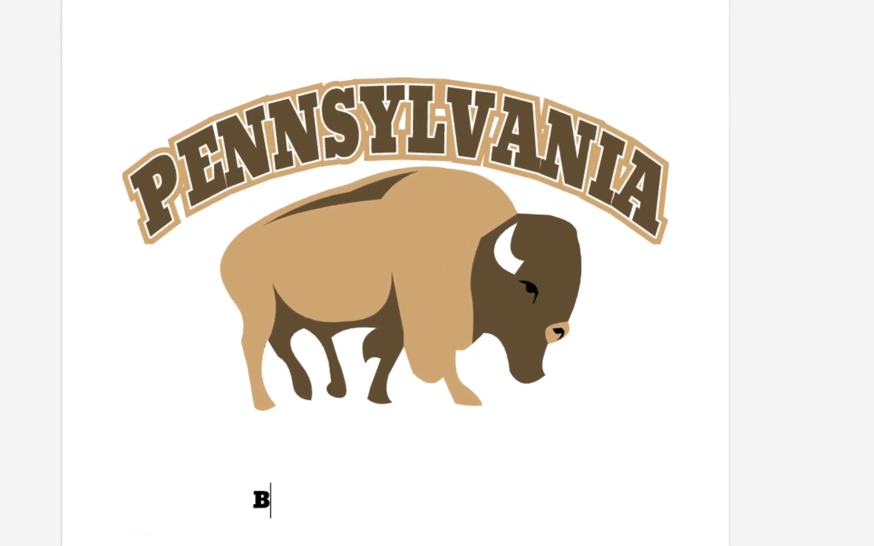
{"action": "type", "text": "ISON"}
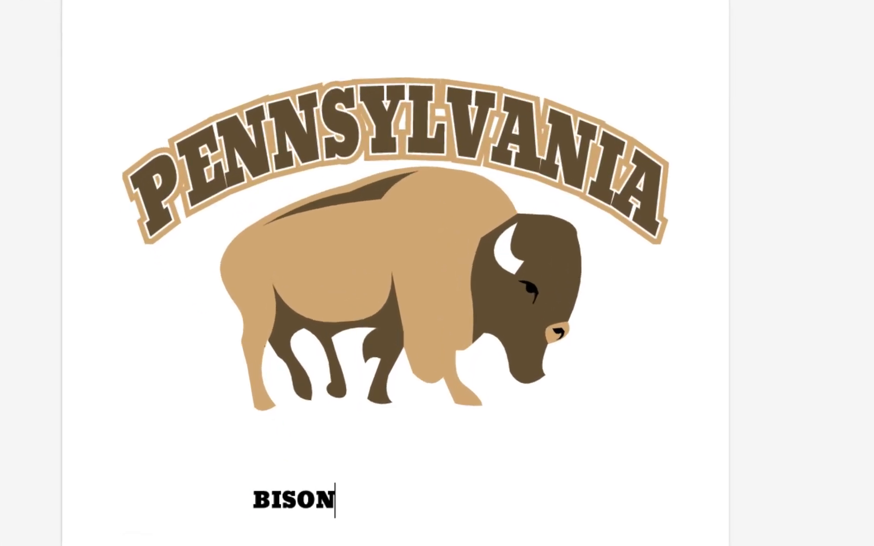
{"action": "left_click", "coordinate": [263, 498]}
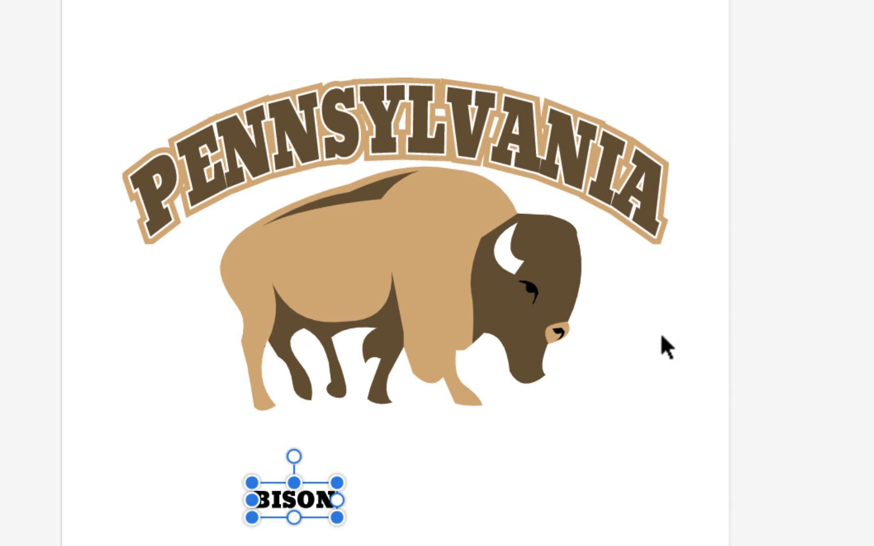
{"action": "left_click_drag", "start_coordinate": [337, 517], "coordinate": [457, 545]}
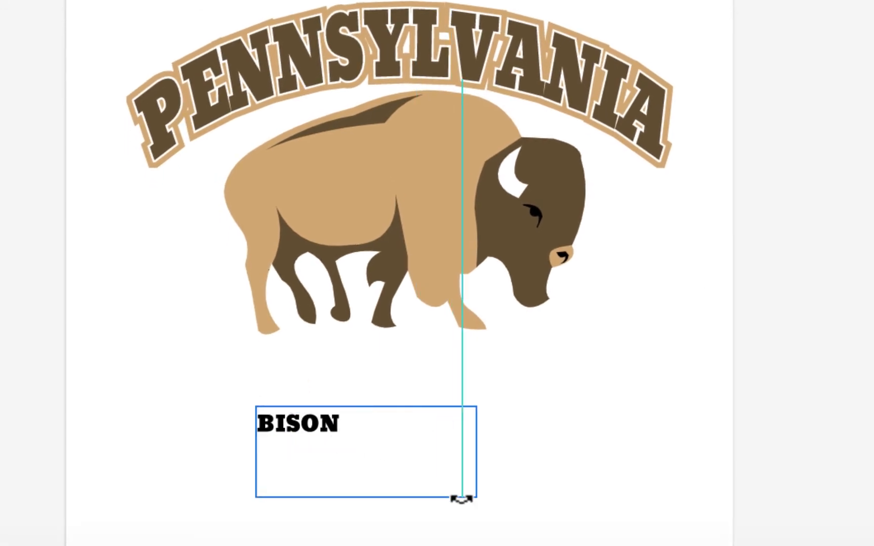
{"action": "left_click_drag", "start_coordinate": [461, 499], "coordinate": [461, 497]}
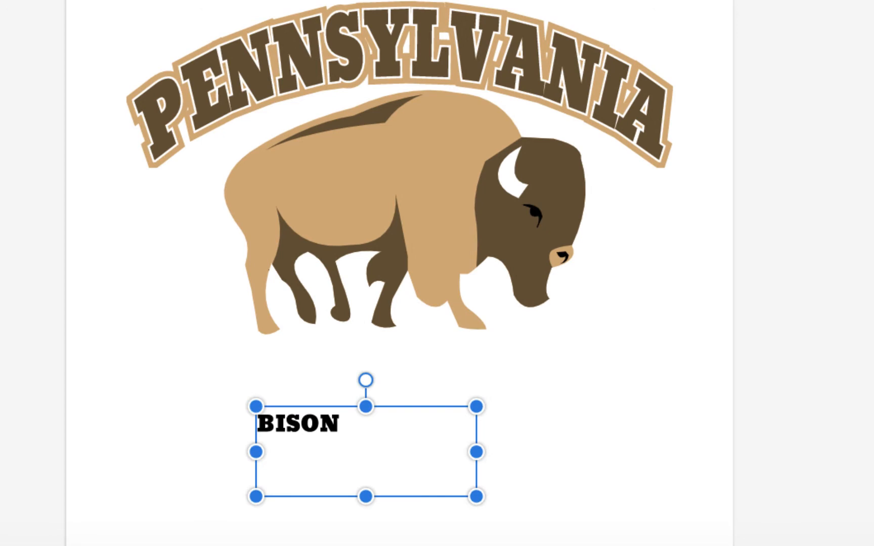
{"action": "key", "text": "ctrl+z"}
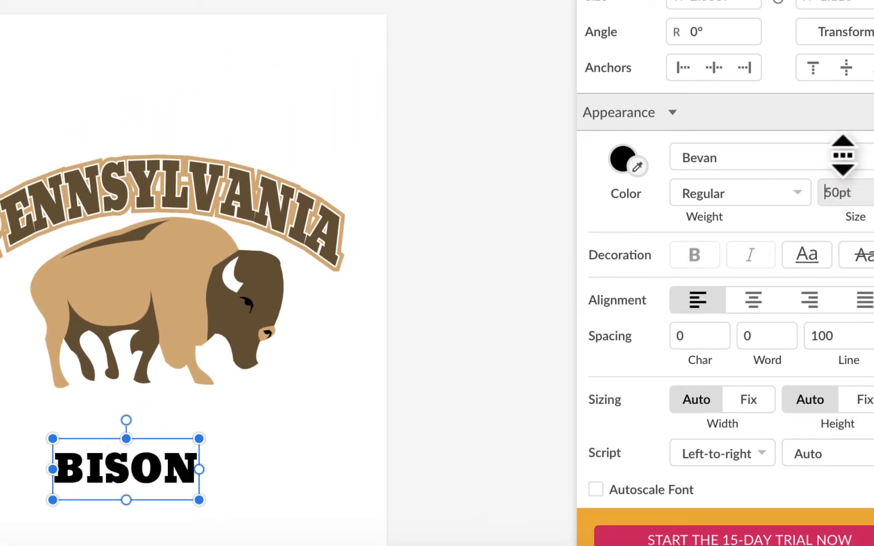
Set the BISON text size to 76 pt and move it up, centred just beneath the bison's feet.
{"action": "left_click_drag", "start_coordinate": [843, 156], "coordinate": [842, 129]}
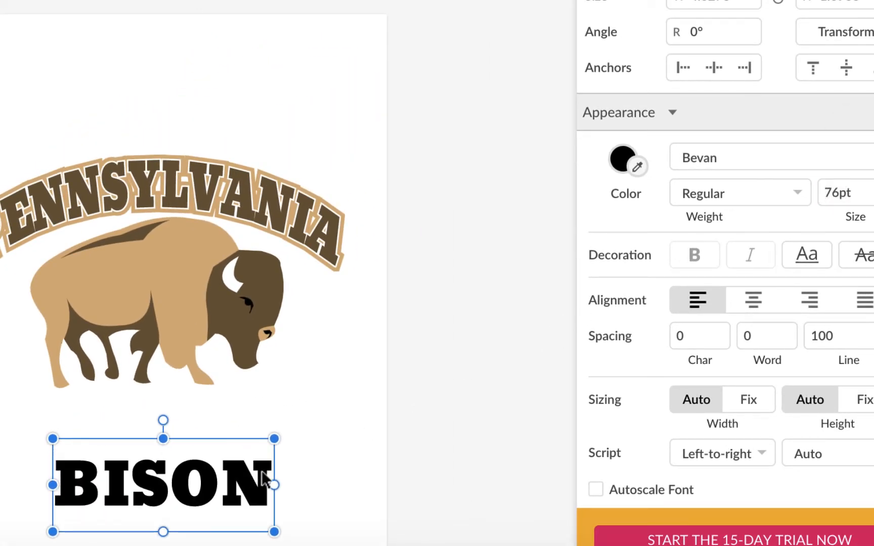
{"action": "left_click_drag", "start_coordinate": [238, 460], "coordinate": [246, 435]}
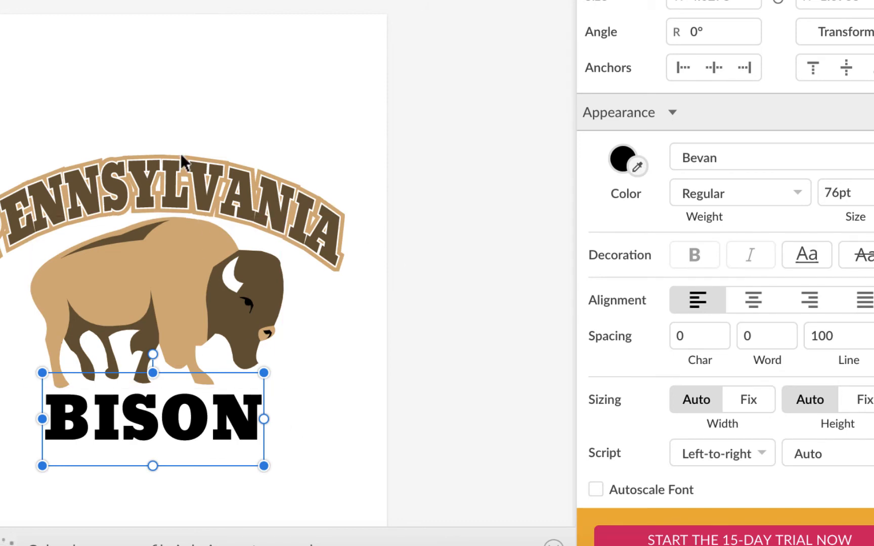
Copy the PENNSYLVANIA lettering and paste only its style onto the BISON text.
{"action": "left_click_drag", "start_coordinate": [179, 93], "coordinate": [226, 197]}
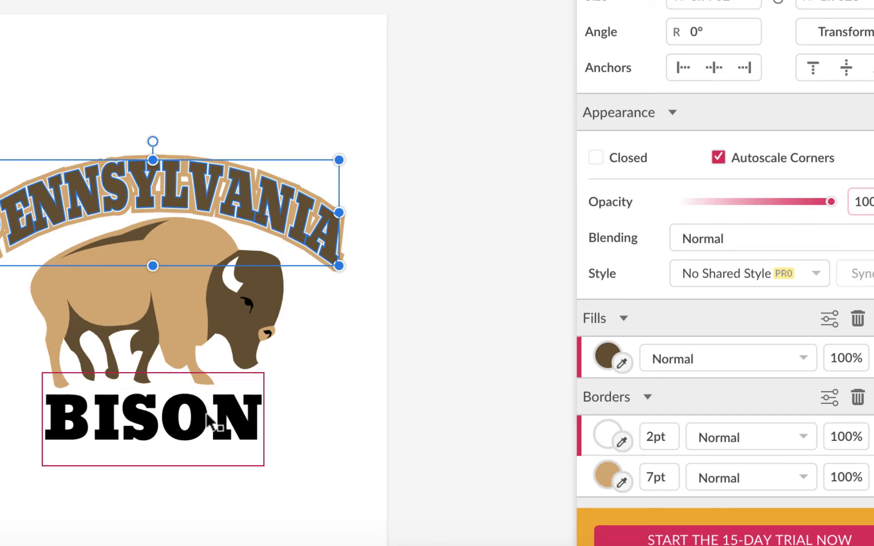
{"action": "left_click", "coordinate": [221, 424]}
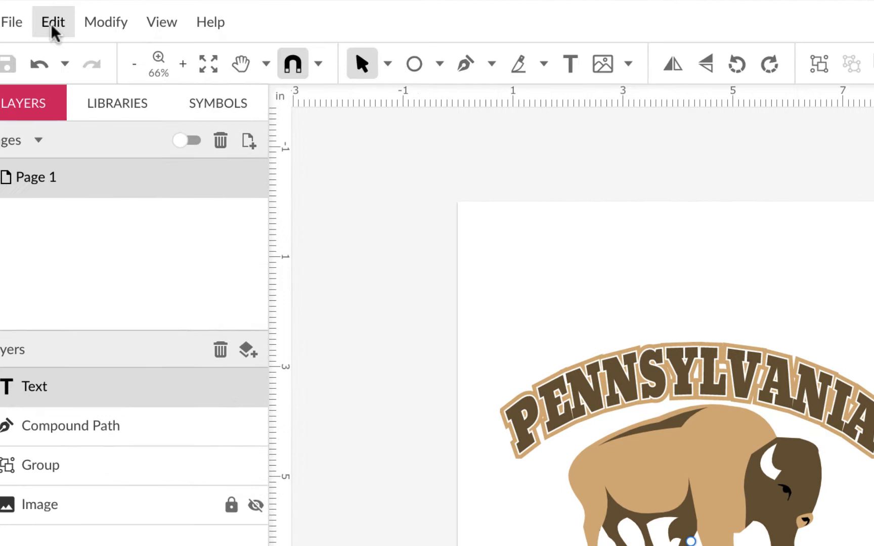
{"action": "left_click", "coordinate": [51, 23]}
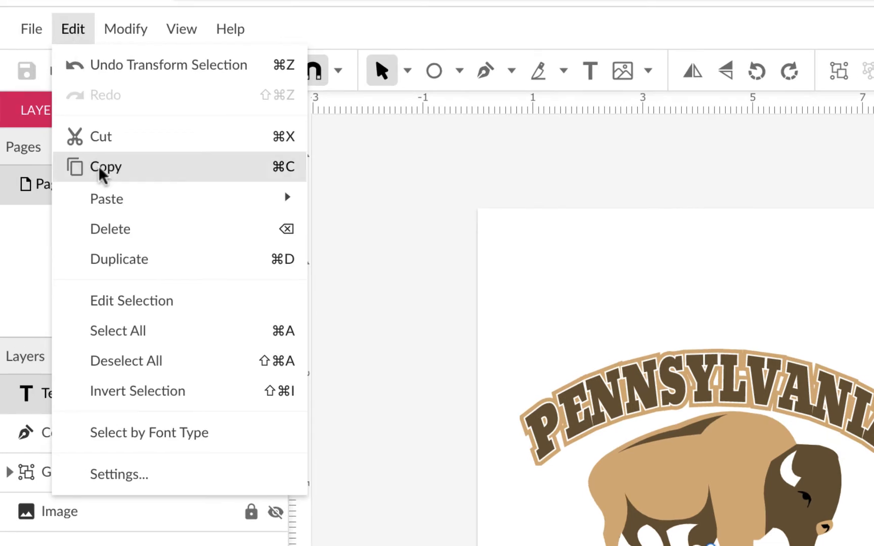
{"action": "mouse_move", "coordinate": [107, 203]}
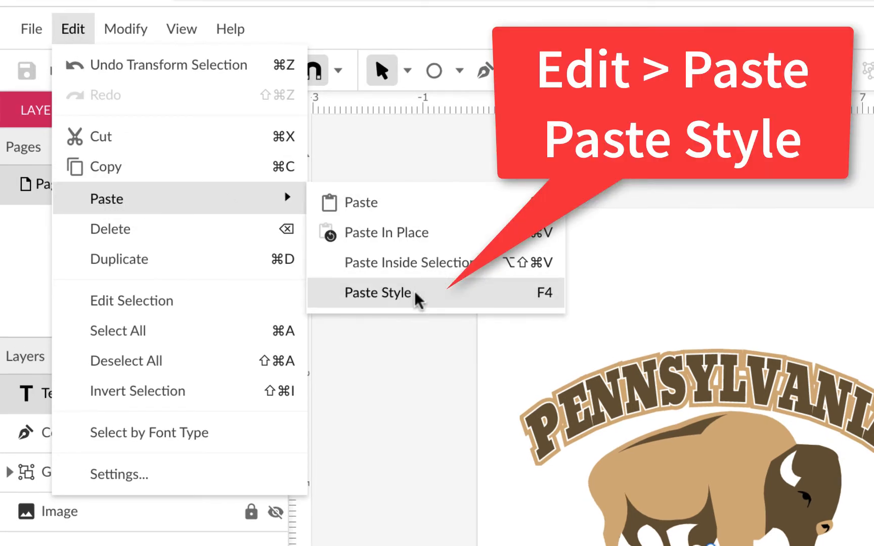
{"action": "left_click", "coordinate": [418, 298]}
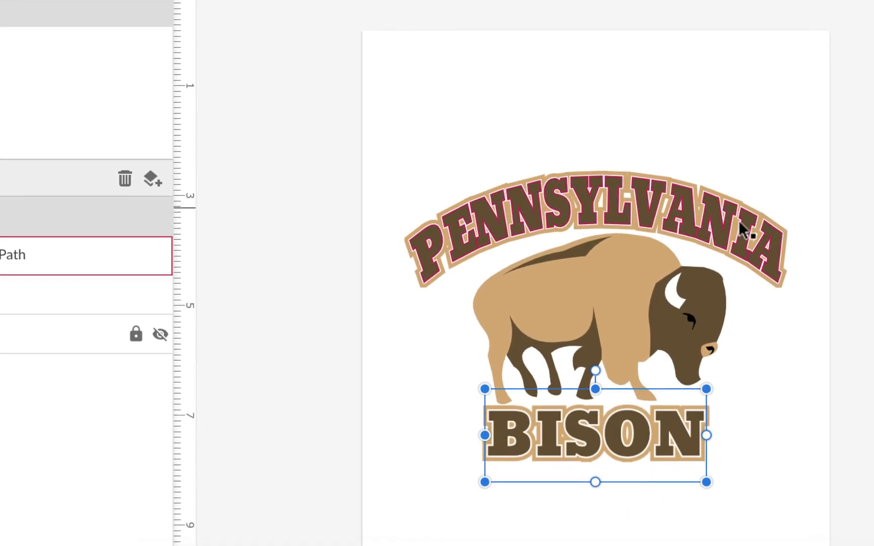
{"action": "left_click", "coordinate": [803, 392]}
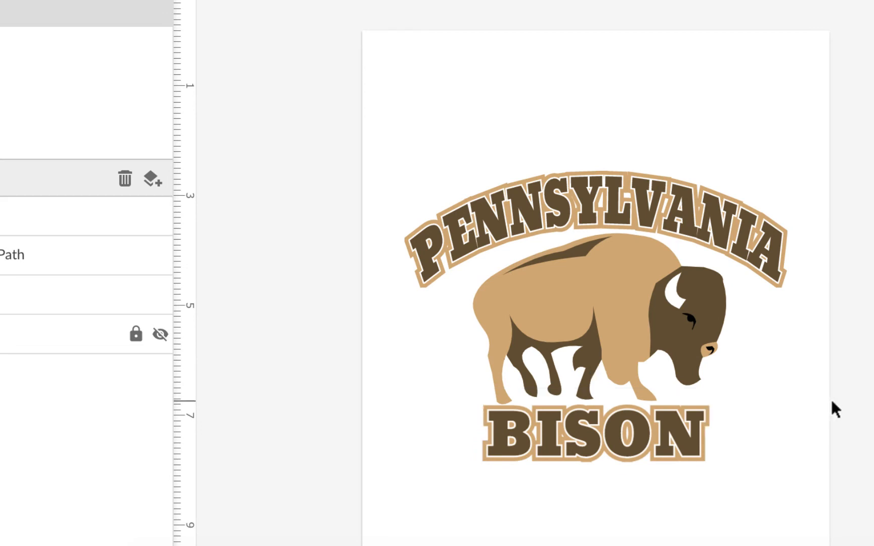
Move the BISON text down a little to leave more room beneath the bison's feet.
{"action": "scroll", "coordinate": [832, 402], "scroll_direction": "down", "scroll_amount": 3}
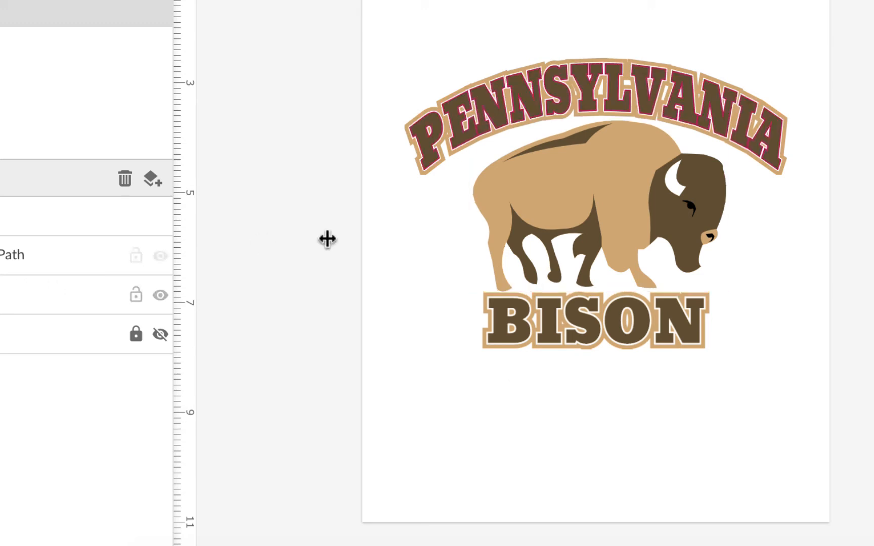
{"action": "scroll", "coordinate": [428, 291], "scroll_direction": "down", "scroll_amount": 1}
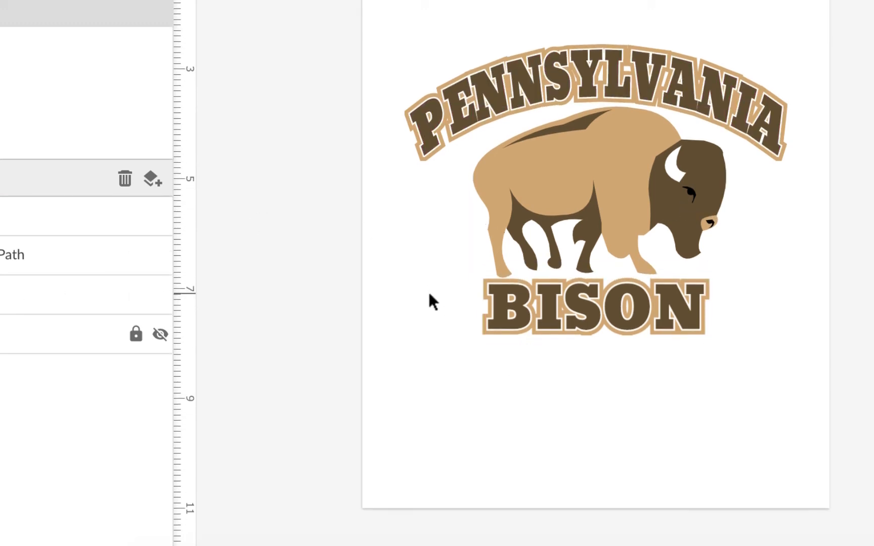
{"action": "left_click_drag", "start_coordinate": [445, 293], "coordinate": [744, 335]}
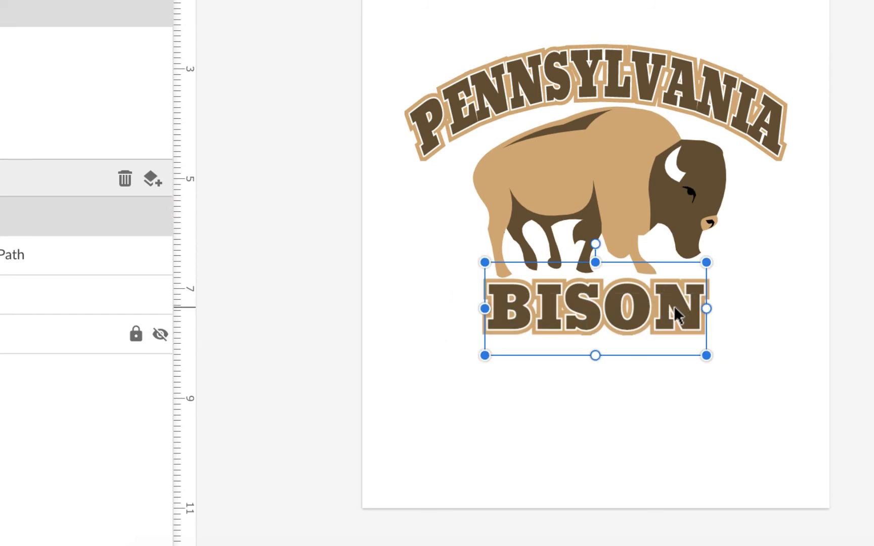
{"action": "left_click_drag", "start_coordinate": [674, 308], "coordinate": [672, 319]}
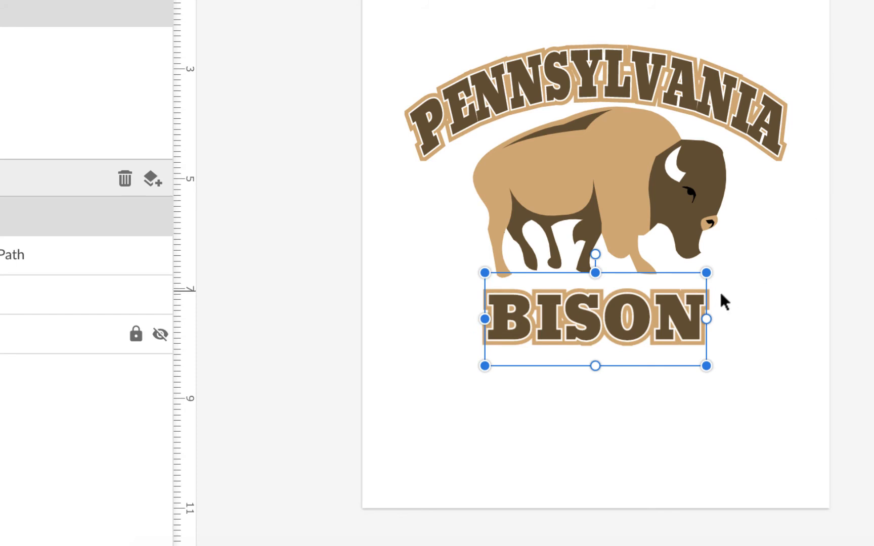
Give the bison outline path inside the bison group an 8 pt black border positioned outside its edge.
{"action": "left_click", "coordinate": [494, 177]}
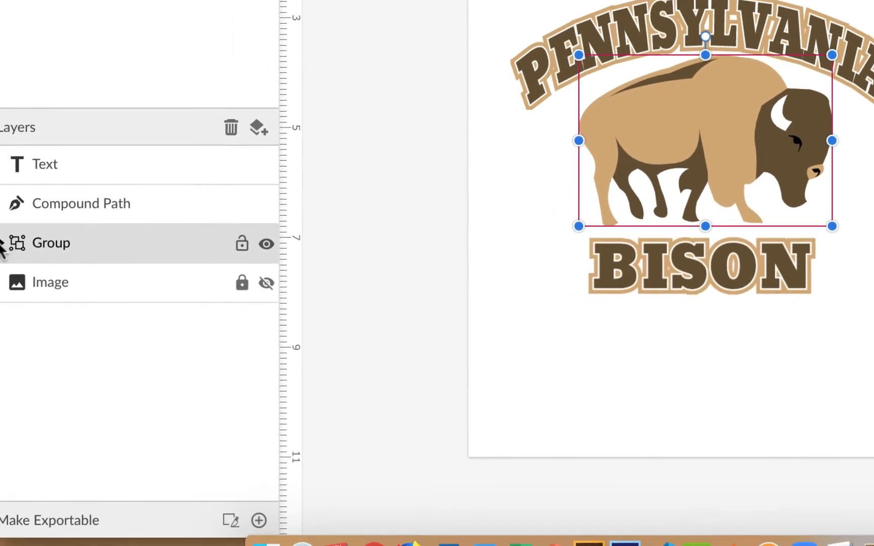
{"action": "left_click", "coordinate": [1, 243]}
{"action": "scroll", "coordinate": [132, 300], "scroll_direction": "down", "scroll_amount": 2}
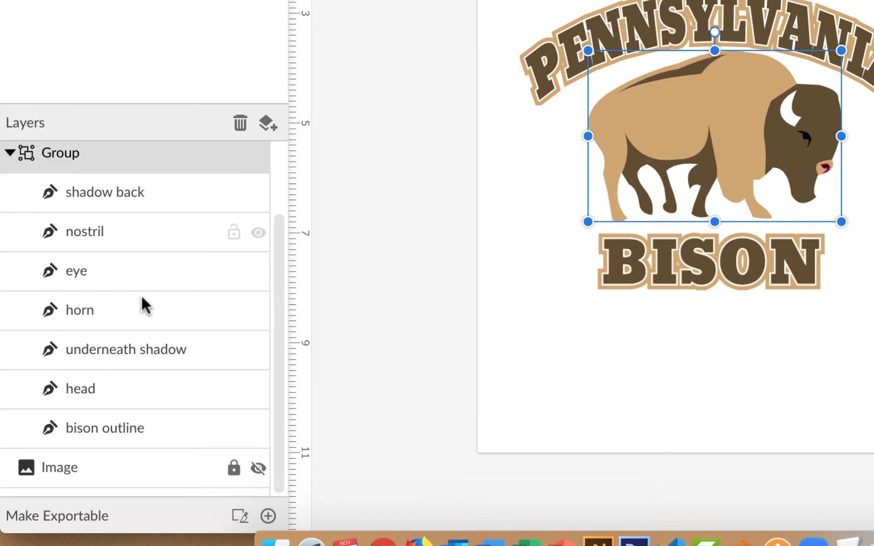
{"action": "left_click", "coordinate": [131, 419]}
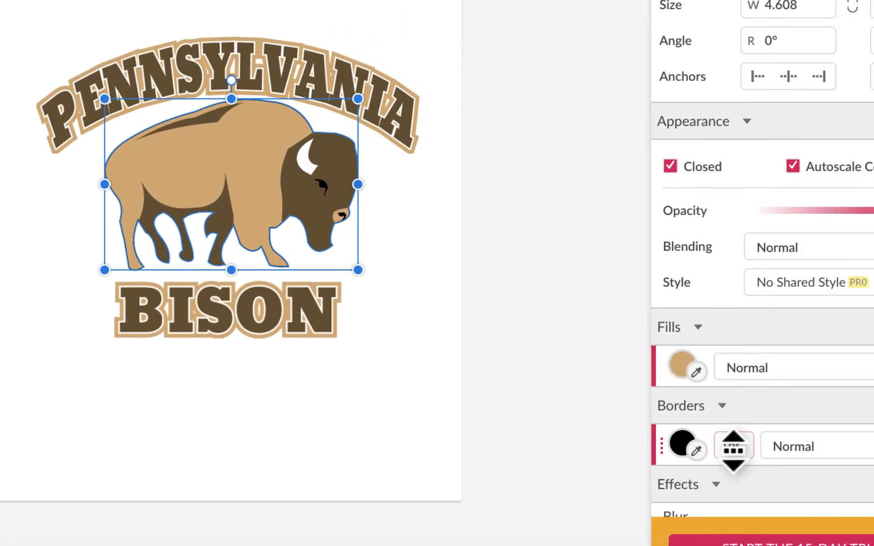
{"action": "left_click_drag", "start_coordinate": [718, 456], "coordinate": [718, 441]}
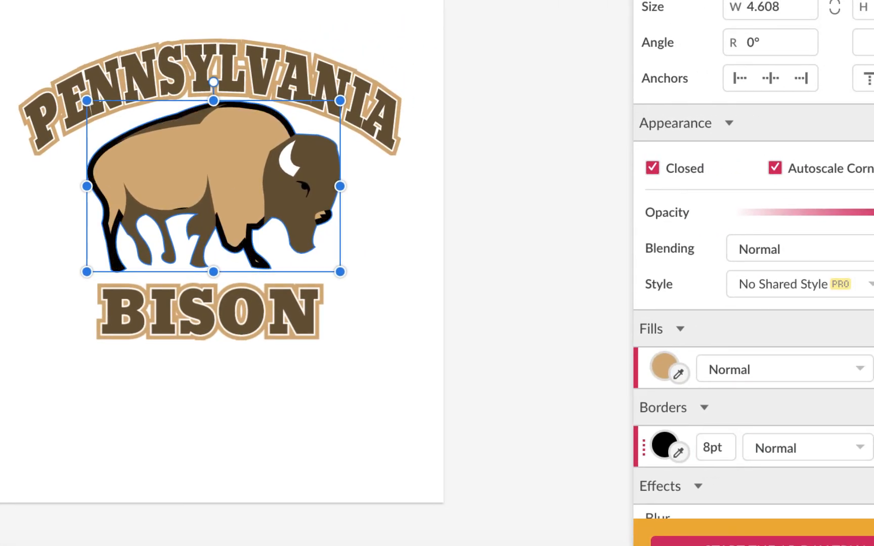
{"action": "left_click", "coordinate": [871, 416]}
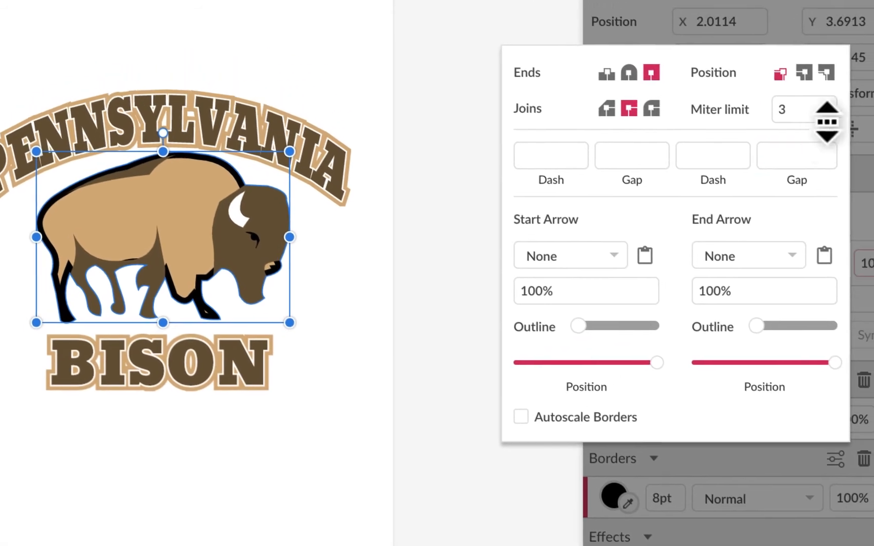
{"action": "left_click", "coordinate": [821, 78]}
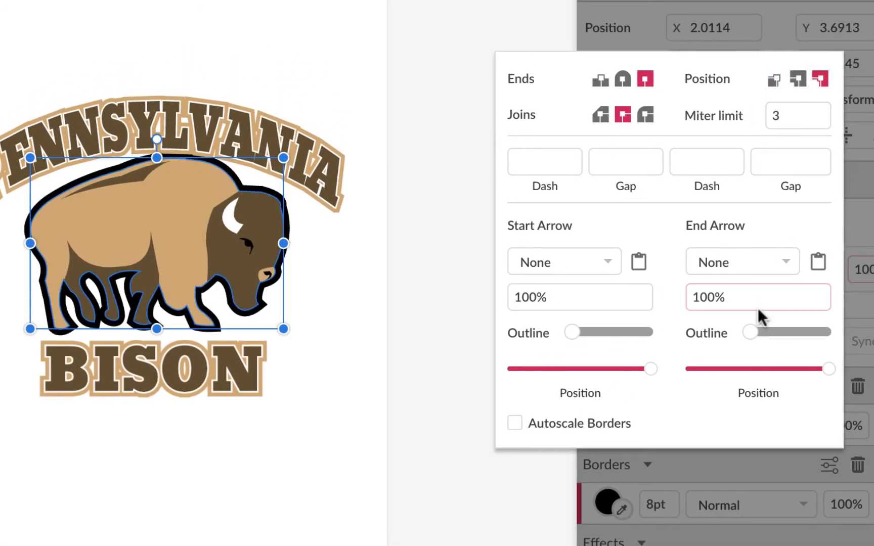
Set the bison outline's black border width to 4 pt and deselect the path.
{"action": "left_click", "coordinate": [650, 498]}
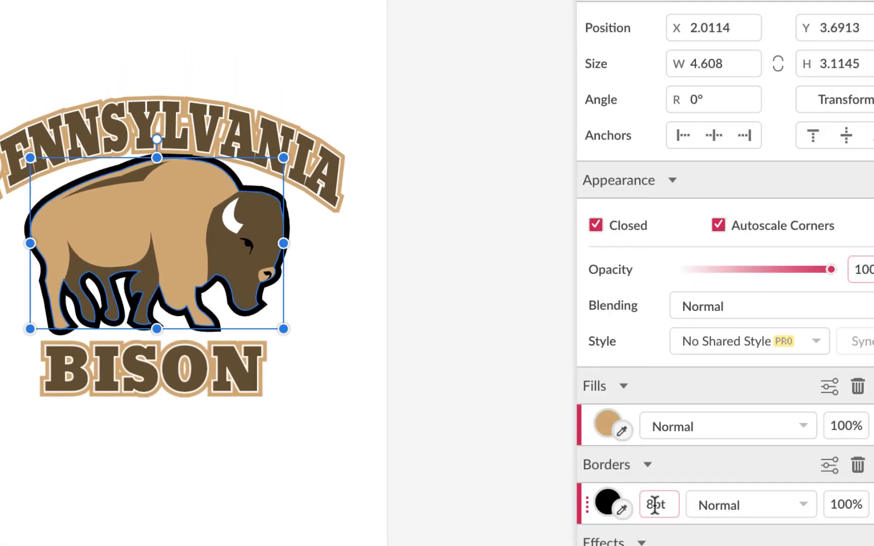
{"action": "double_click", "coordinate": [657, 501]}
{"action": "type", "text": "4"}
{"action": "key", "text": "Return"}
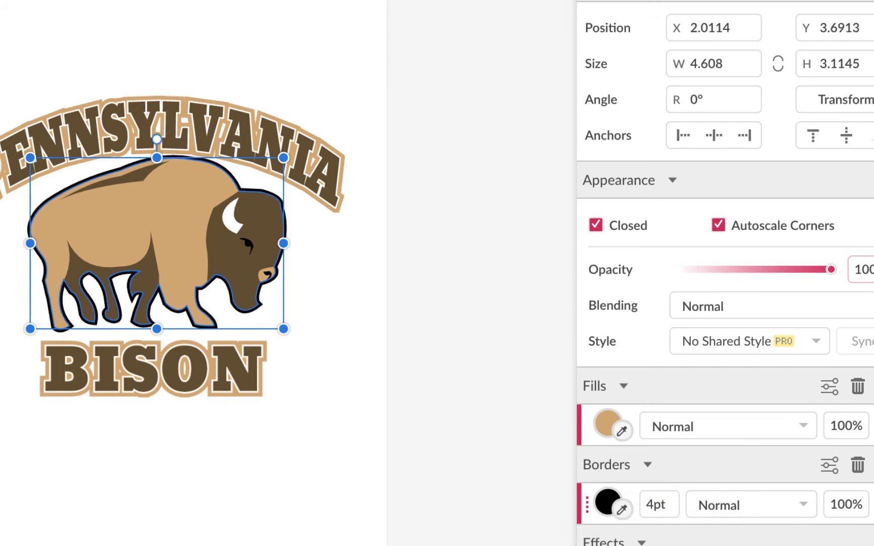
{"action": "left_click", "coordinate": [388, 86]}
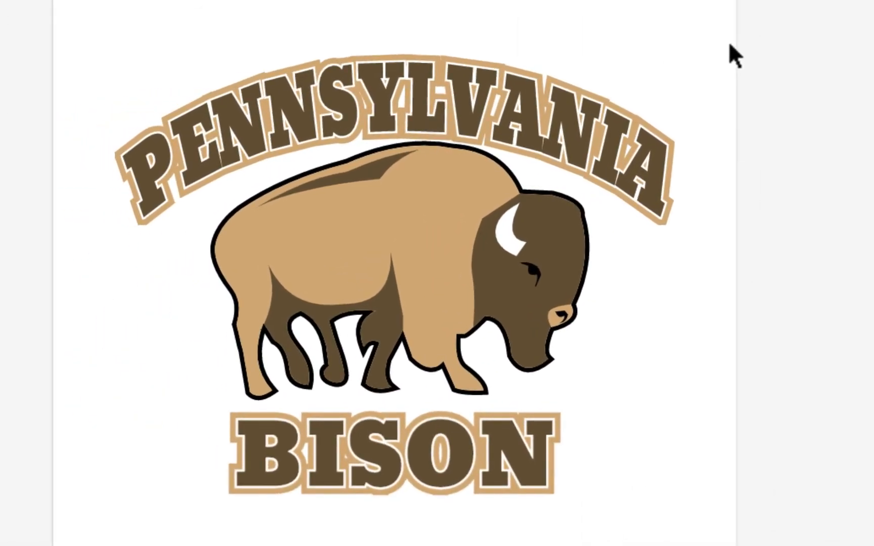
Add a third border in black to the BISON text and widen it to 10 pt.
{"action": "left_click", "coordinate": [540, 480]}
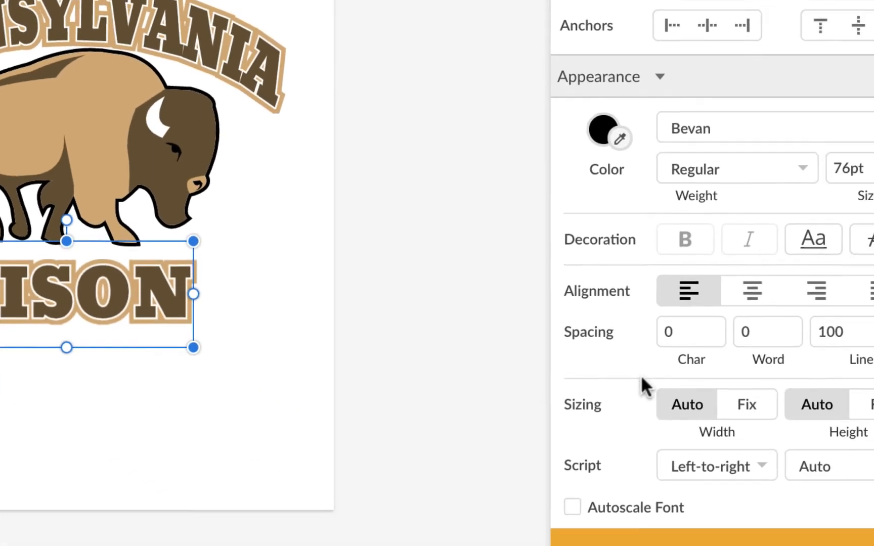
{"action": "scroll", "coordinate": [599, 360], "scroll_direction": "down", "scroll_amount": 10}
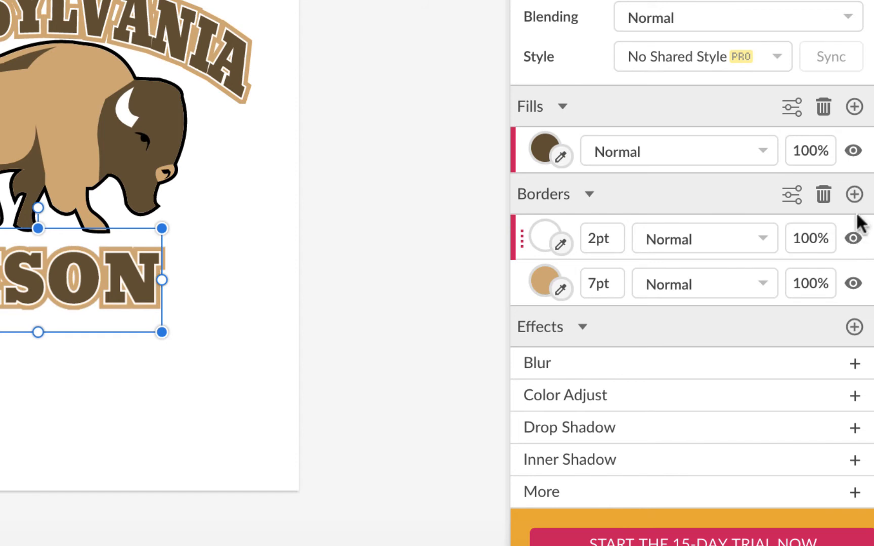
{"action": "left_click", "coordinate": [851, 190]}
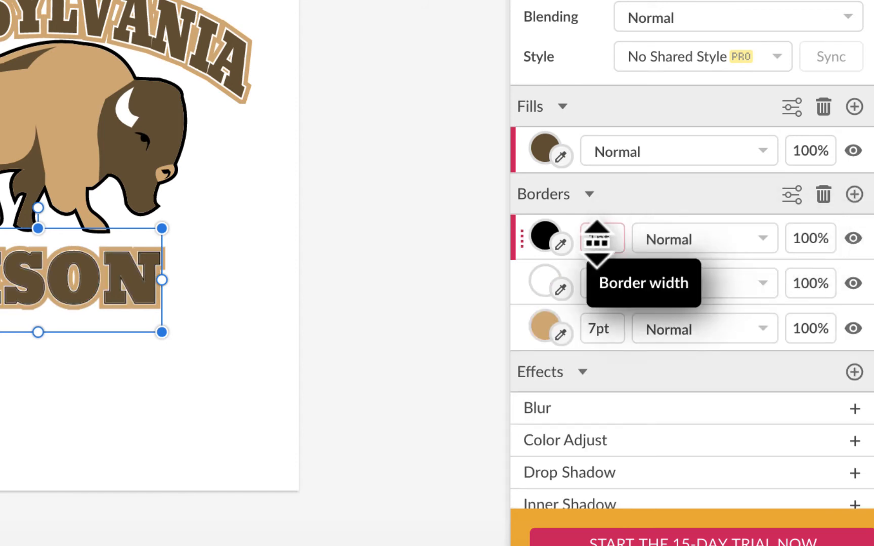
{"action": "mouse_move", "coordinate": [599, 238]}
{"action": "left_mouse_down"}
{"action": "mouse_move", "coordinate": [601, 228]}
{"action": "mouse_move", "coordinate": [602, 236]}
{"action": "left_mouse_up"}
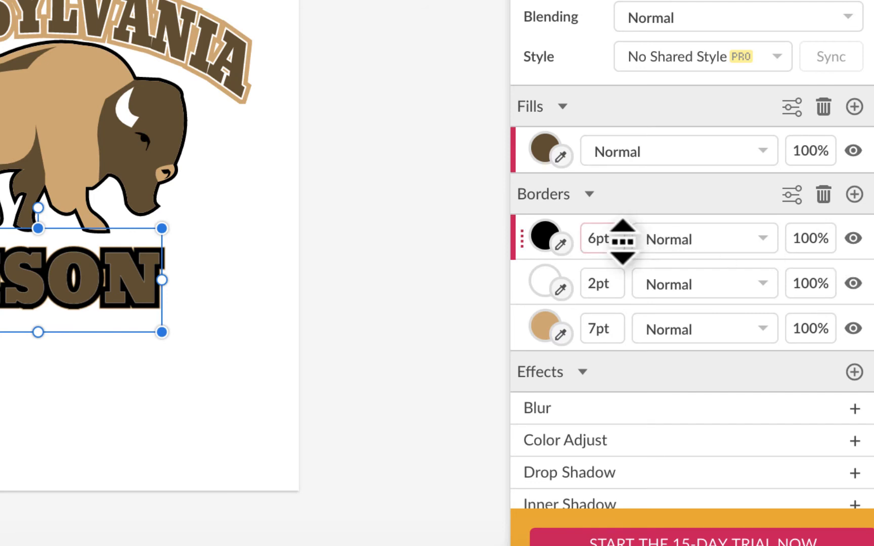
{"action": "left_click_drag", "start_coordinate": [599, 241], "coordinate": [604, 234]}
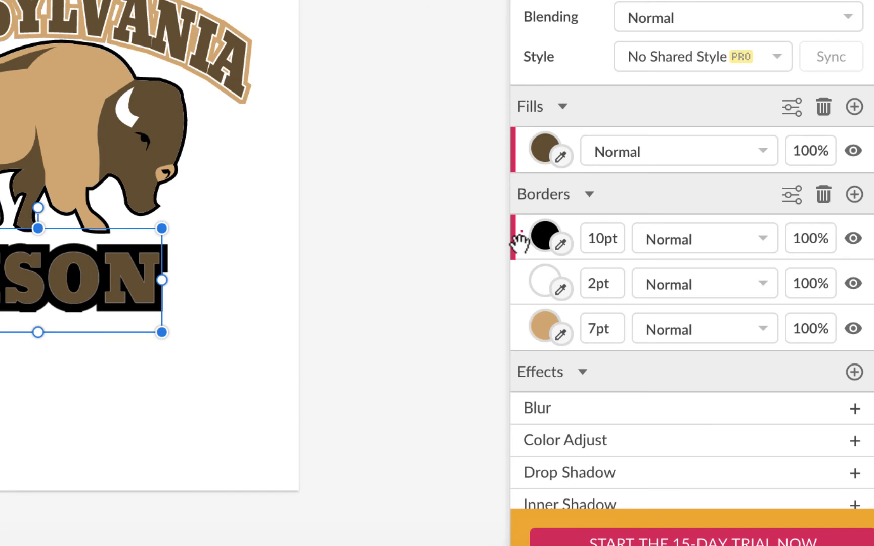
Move the BISON text's black border beneath the white and tan ones and widen it to 12 pt.
{"action": "mouse_move", "coordinate": [516, 237]}
{"action": "left_mouse_down"}
{"action": "mouse_move", "coordinate": [505, 268]}
{"action": "mouse_move", "coordinate": [523, 258]}
{"action": "mouse_move", "coordinate": [474, 255]}
{"action": "mouse_move", "coordinate": [519, 250]}
{"action": "mouse_move", "coordinate": [495, 249]}
{"action": "mouse_move", "coordinate": [516, 253]}
{"action": "mouse_move", "coordinate": [513, 360]}
{"action": "mouse_move", "coordinate": [528, 354]}
{"action": "left_mouse_up"}
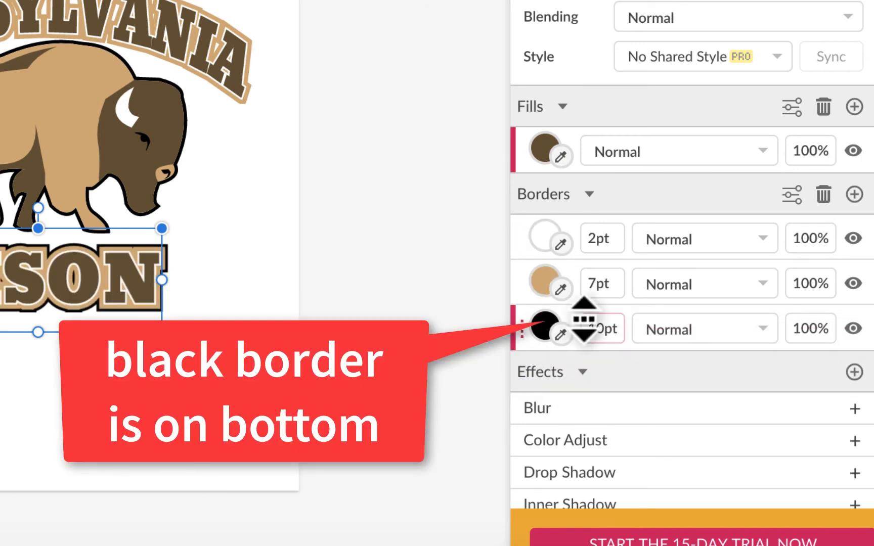
{"action": "left_click_drag", "start_coordinate": [604, 327], "coordinate": [605, 329]}
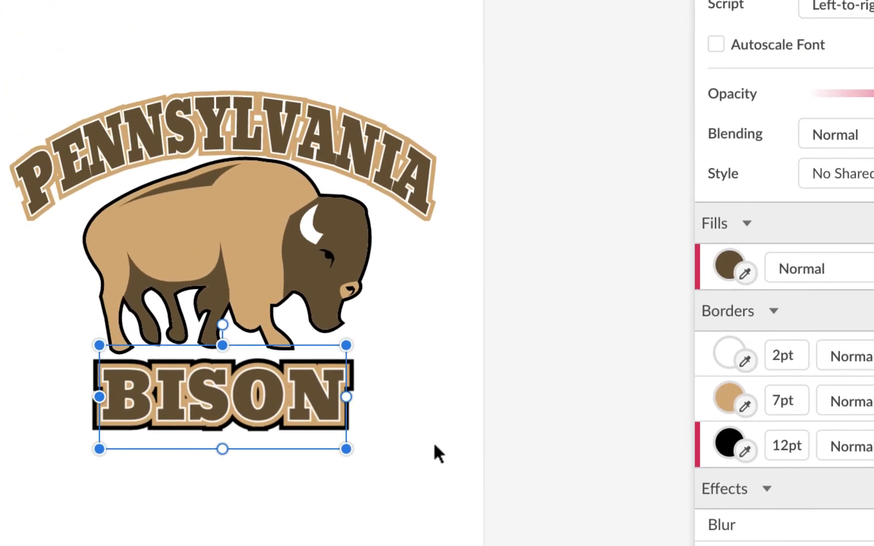
{"action": "left_click", "coordinate": [235, 296]}
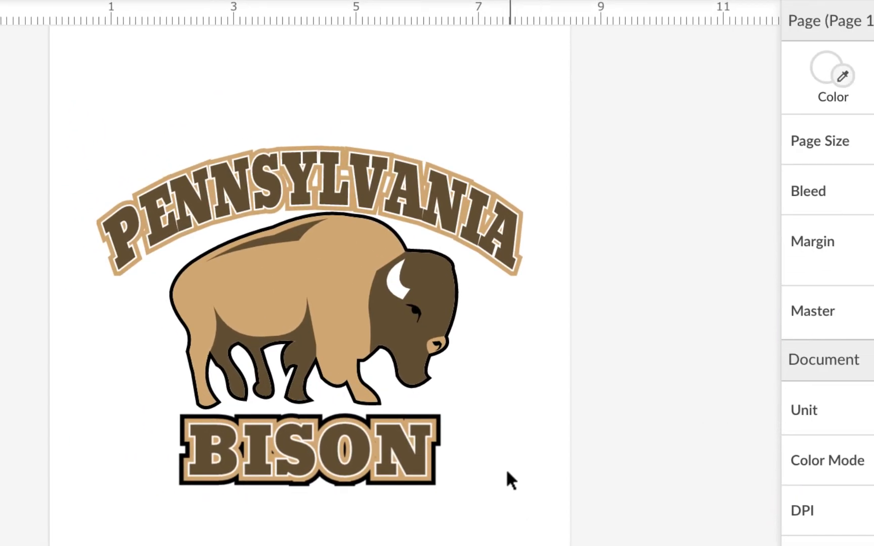
{"action": "left_click_drag", "start_coordinate": [223, 271], "coordinate": [162, 297]}
Copy the BISON text and paste only its style onto the arched PENNSYLVANIA lettering.
{"action": "left_click_drag", "start_coordinate": [433, 466], "coordinate": [331, 539]}
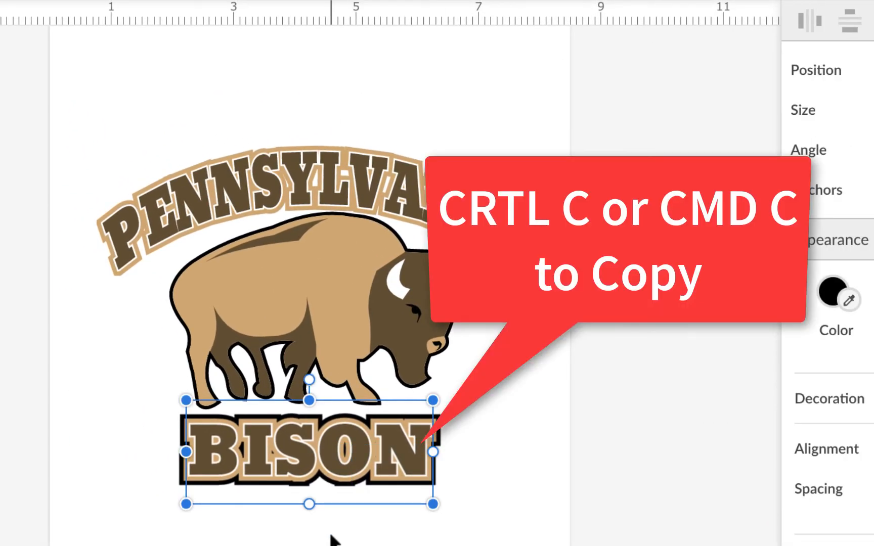
{"action": "left_click", "coordinate": [394, 163]}
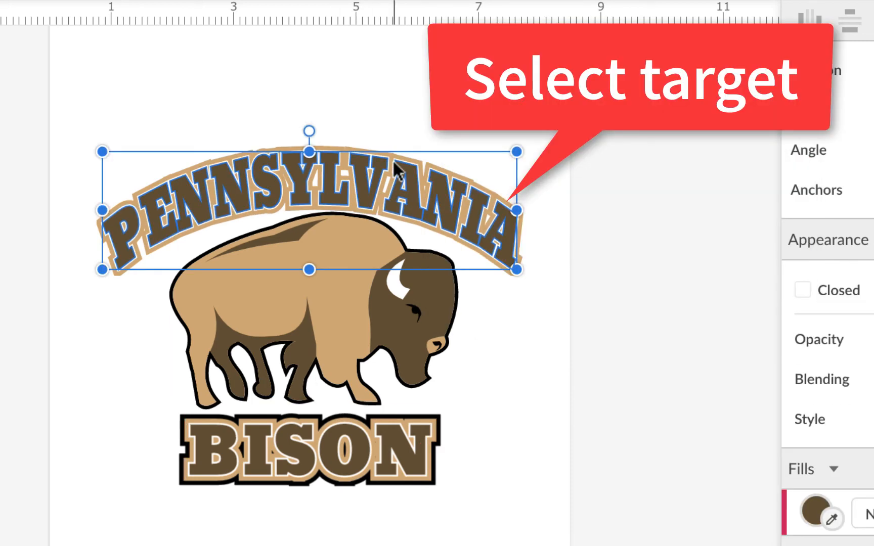
{"action": "left_click", "coordinate": [51, 28]}
{"action": "mouse_move", "coordinate": [87, 218]}
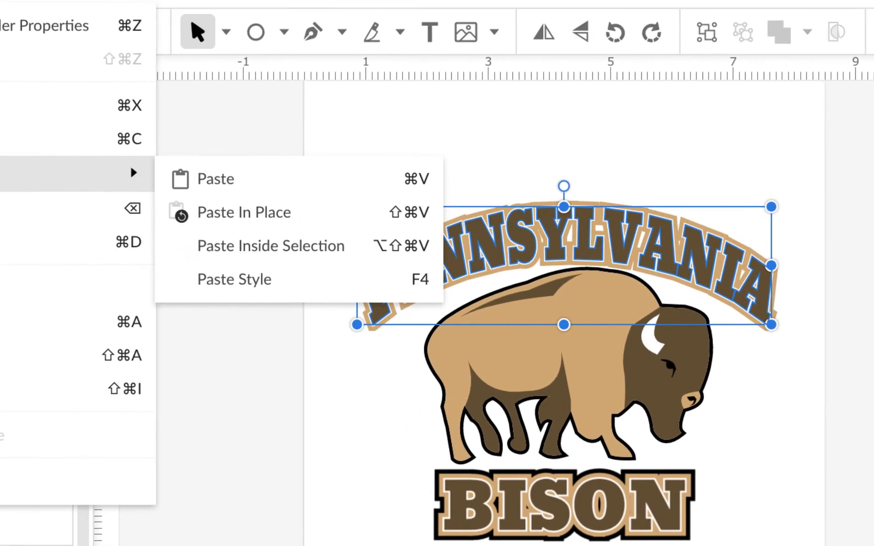
{"action": "left_click", "coordinate": [535, 328]}
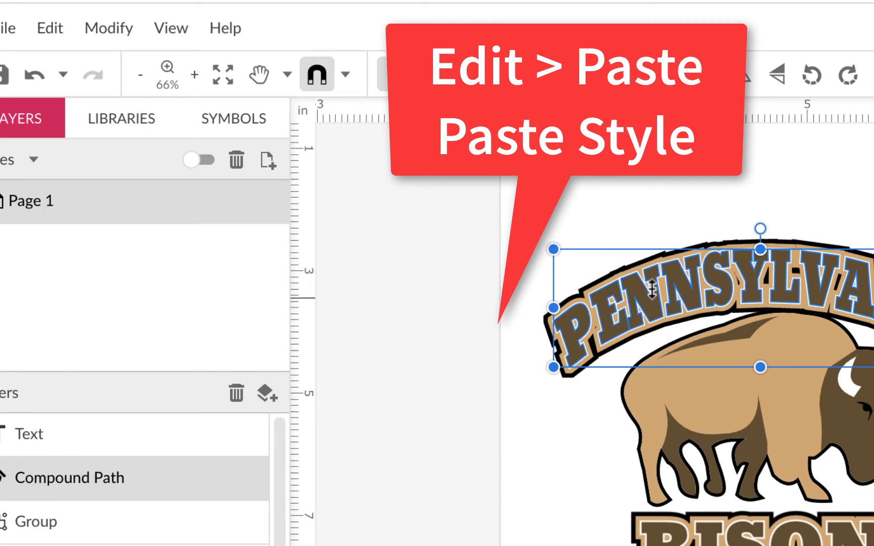
{"action": "key", "text": "Escape"}
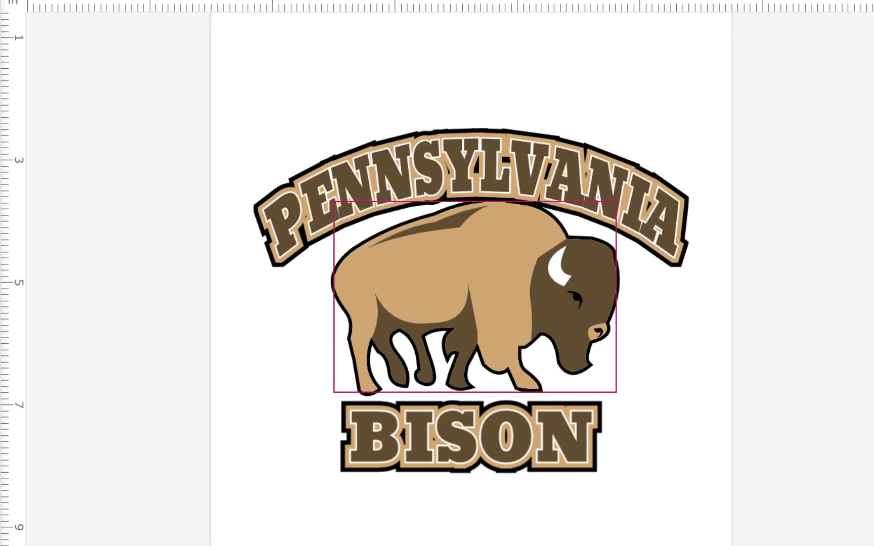
Nudge the bison group down from the arched lettering and move the BISON text down, clear of its feet.
{"action": "left_click", "coordinate": [475, 297]}
{"action": "key", "text": "shift+Down"}
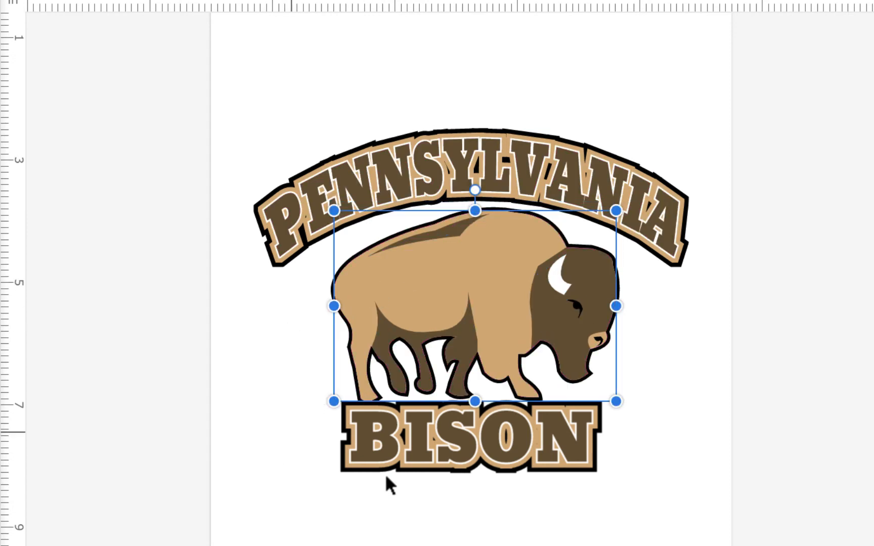
{"action": "left_click_drag", "start_coordinate": [290, 431], "coordinate": [620, 492]}
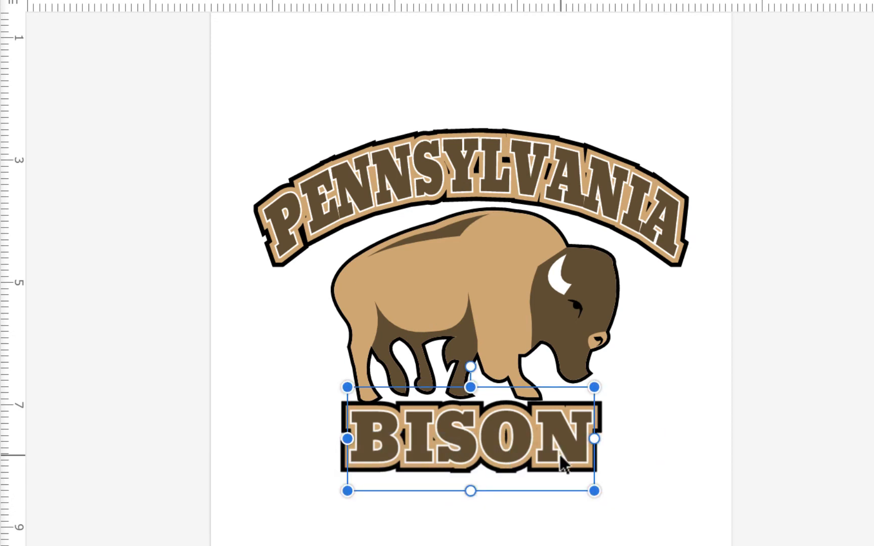
{"action": "left_click_drag", "start_coordinate": [560, 462], "coordinate": [562, 465]}
{"action": "left_click", "coordinate": [664, 427]}
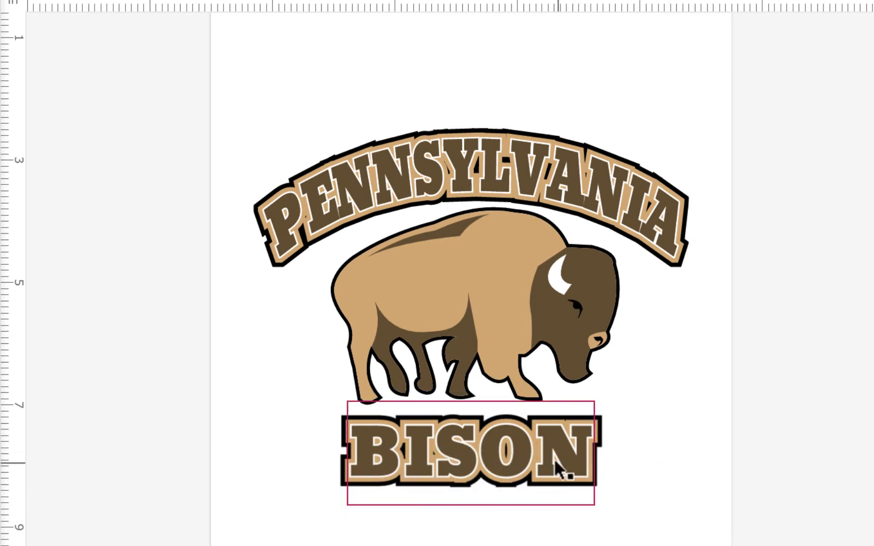
Nudge the BISON text back up until it sits just beneath the bison's feet.
{"action": "left_click", "coordinate": [544, 444]}
{"action": "key", "text": "Up"}
{"action": "key", "text": "Up"}
{"action": "key", "text": "Up"}
{"action": "key", "text": "Up"}
{"action": "key", "text": "Up"}
{"action": "key", "text": "Up"}
{"action": "key", "text": "Up"}
{"action": "key", "text": "Up"}
{"action": "key", "text": "Up"}
{"action": "key", "text": "Up"}
{"action": "key", "text": "Up"}
{"action": "key", "text": "Up"}
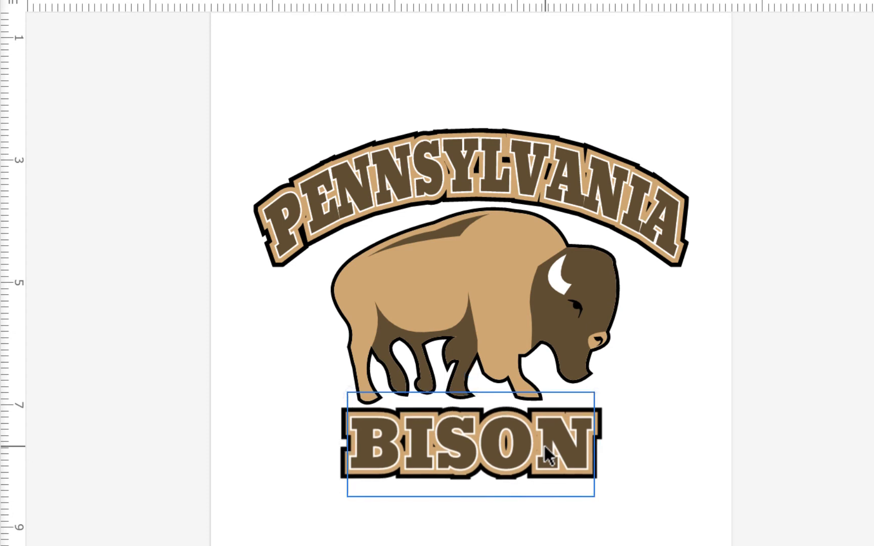
{"action": "left_click", "coordinate": [666, 66]}
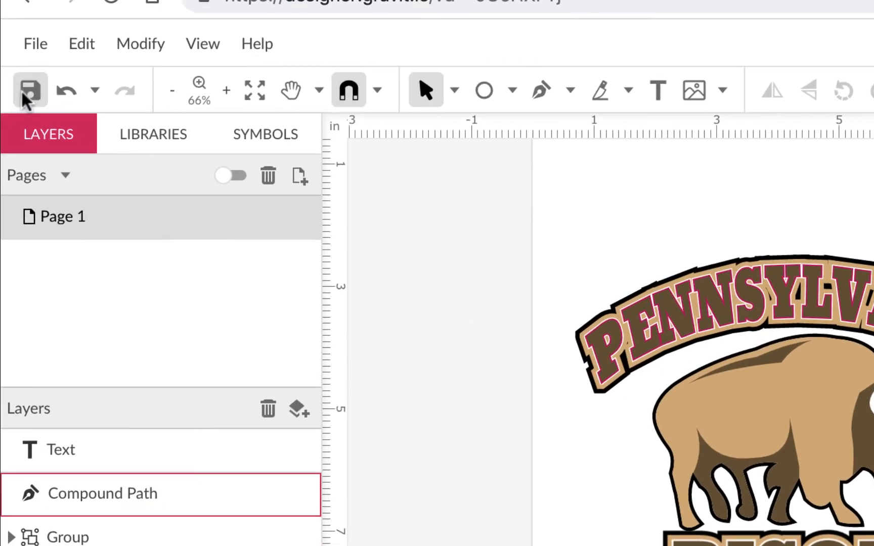
Save the logo file and copy its sharing link with saving and inspecting allowed.
{"action": "left_click", "coordinate": [22, 92]}
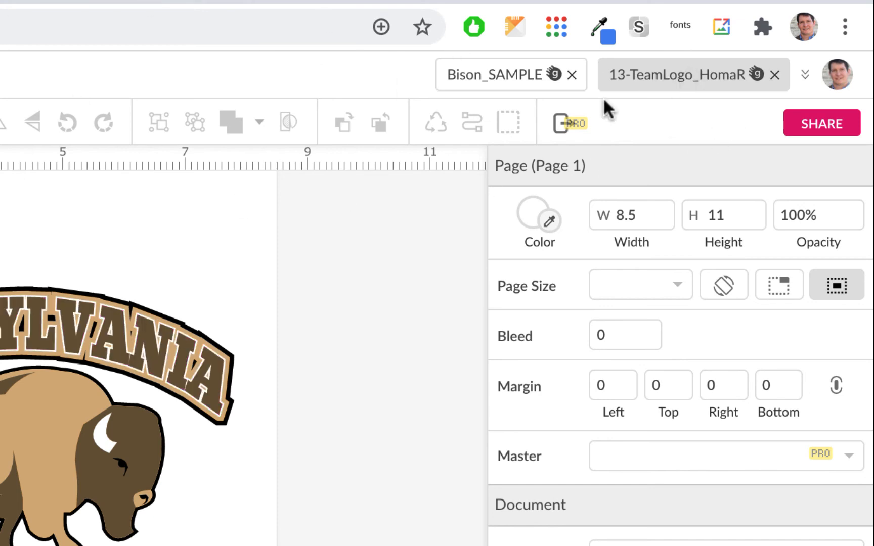
{"action": "left_click", "coordinate": [835, 124]}
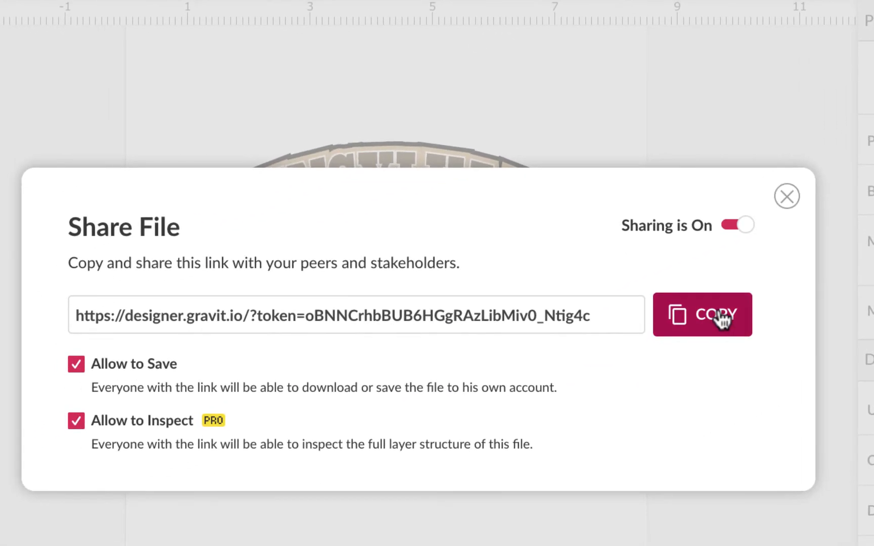
{"action": "left_click", "coordinate": [354, 461]}
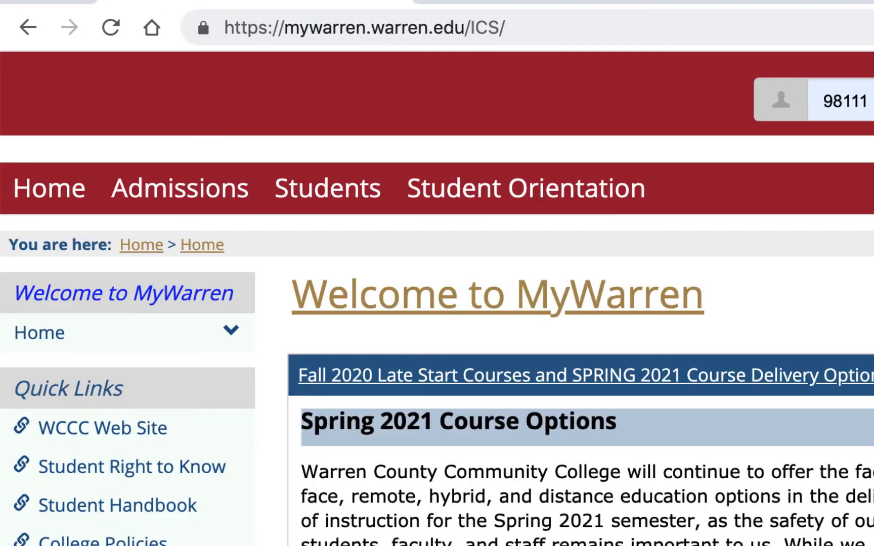
Switch to the MyWarren site, sign in and open the Coursework page of the Computer Graphics I course.
{"action": "key", "text": "Return"}
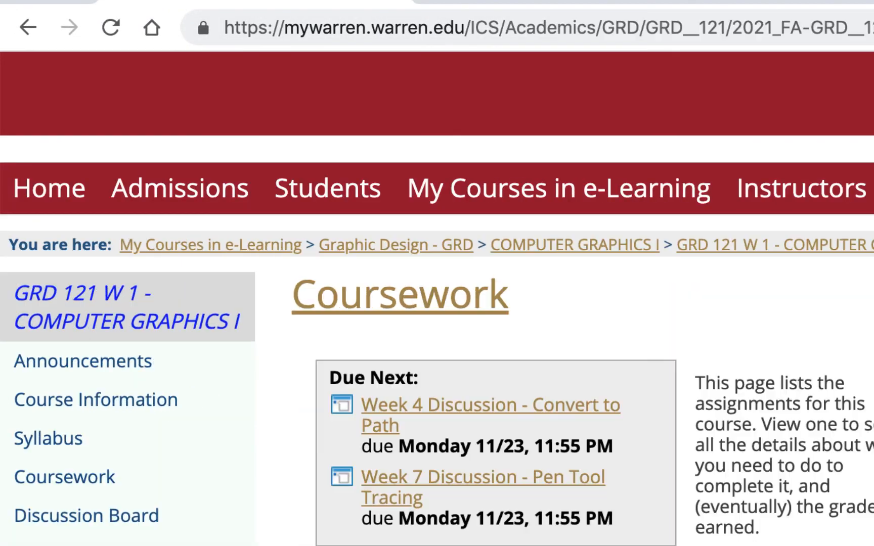
Open the 13 - Team Animal Logo exercise in Unit 11 and start a new comment on it.
{"action": "scroll", "coordinate": [437, 303], "scroll_direction": "down", "scroll_amount": 15}
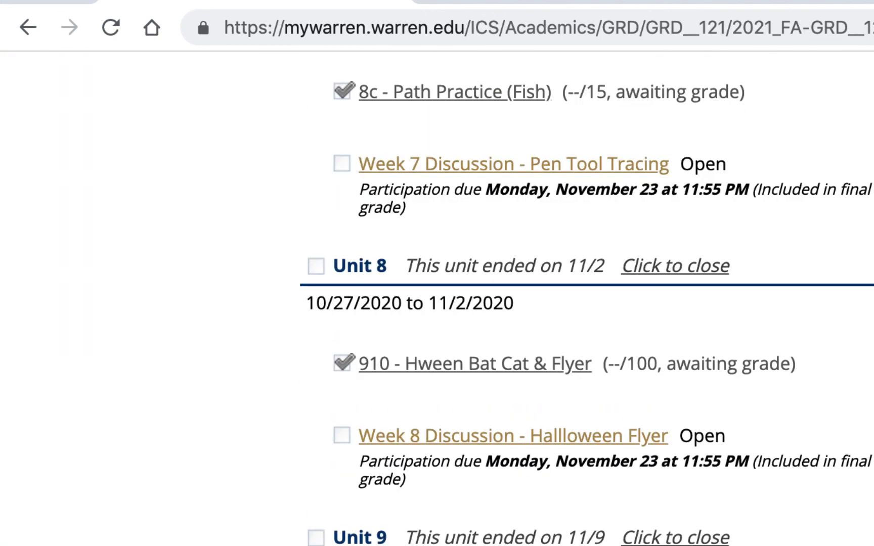
{"action": "scroll", "coordinate": [437, 273], "scroll_direction": "down", "scroll_amount": 10}
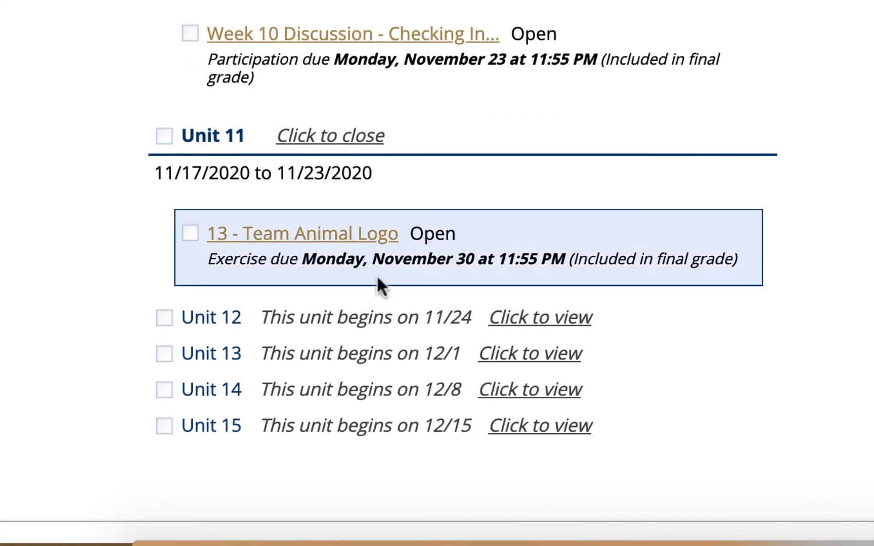
{"action": "left_click", "coordinate": [342, 233]}
{"action": "left_click", "coordinate": [302, 198]}
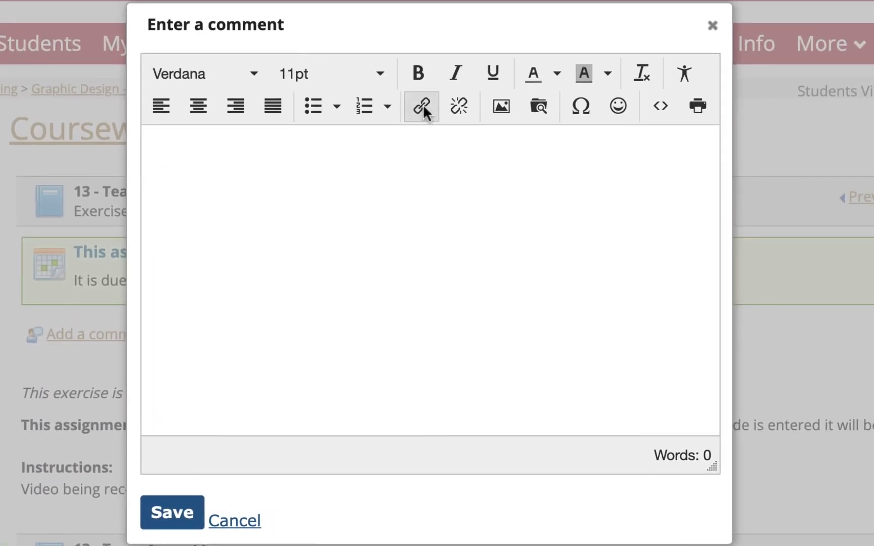
Insert the copied logo sharing link with its access token as a URL opening in a new window, and save the comment.
{"action": "left_click", "coordinate": [423, 104]}
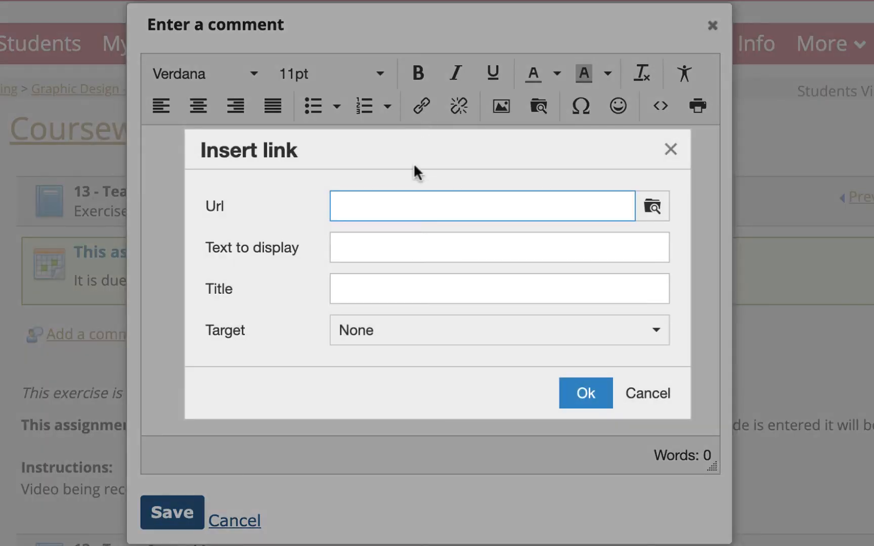
{"action": "key", "text": "super+v"}
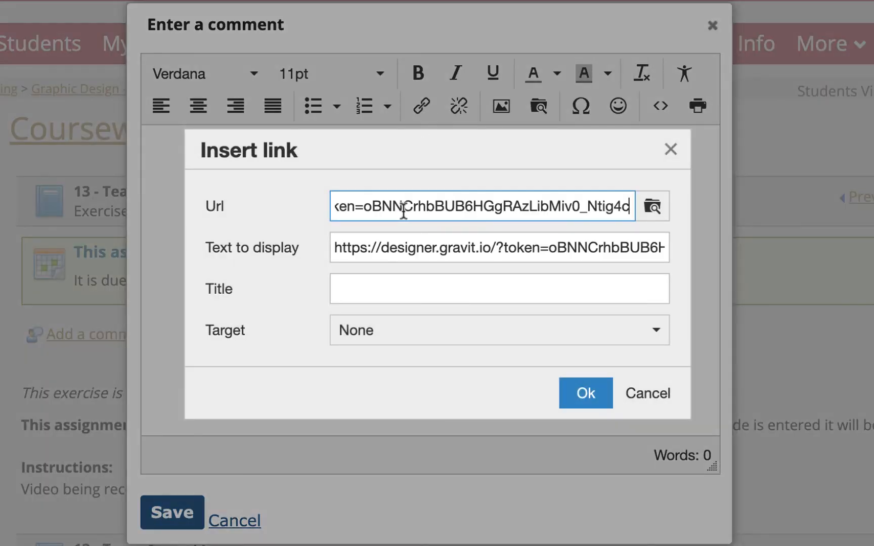
{"action": "left_click", "coordinate": [537, 342]}
{"action": "left_click", "coordinate": [492, 394]}
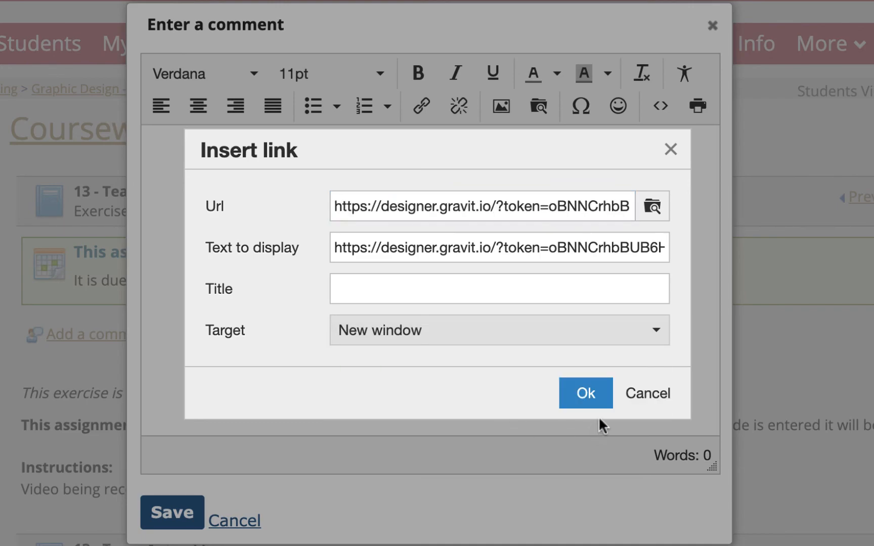
{"action": "left_click", "coordinate": [594, 393]}
{"action": "left_click", "coordinate": [178, 518]}
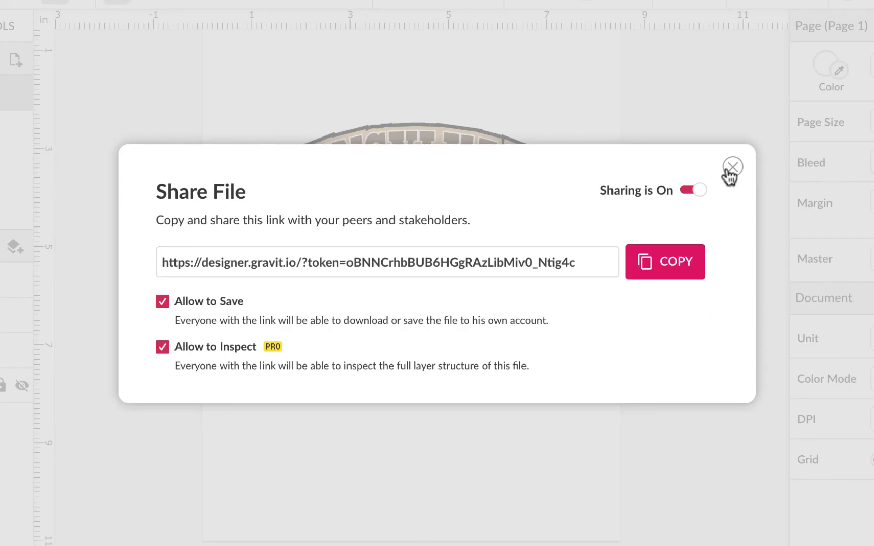
Switch back to Gravit Designer, dismiss the file sharing dialog and export the logo as a 150 dpi PDF.
{"action": "left_click", "coordinate": [731, 169]}
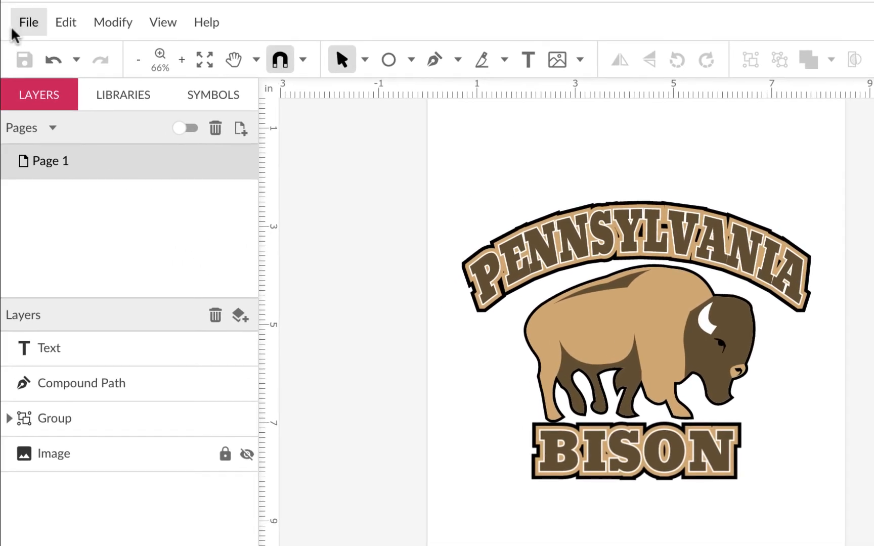
{"action": "left_click", "coordinate": [16, 28]}
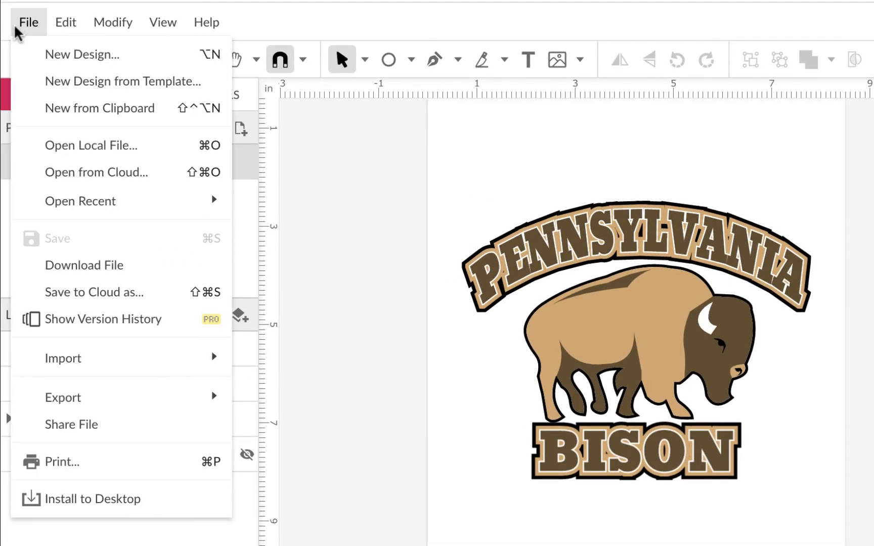
{"action": "mouse_move", "coordinate": [53, 396]}
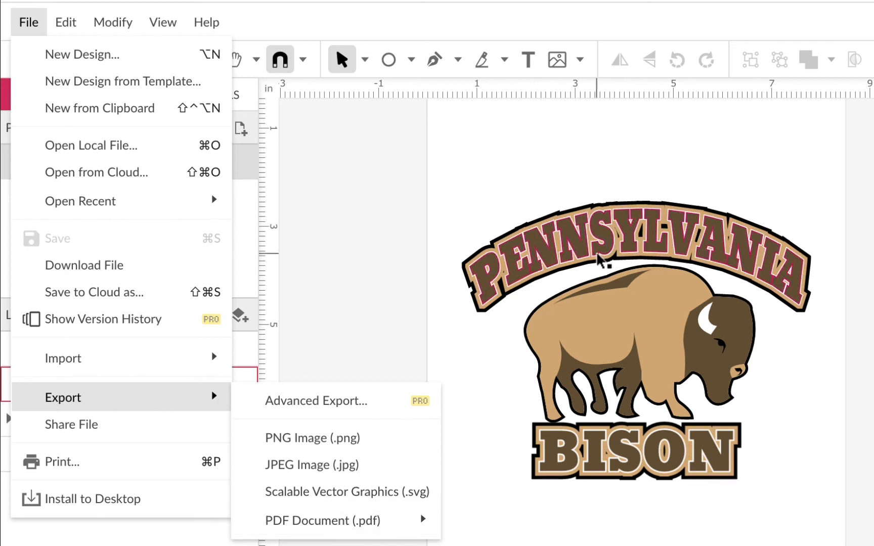
{"action": "mouse_move", "coordinate": [384, 526]}
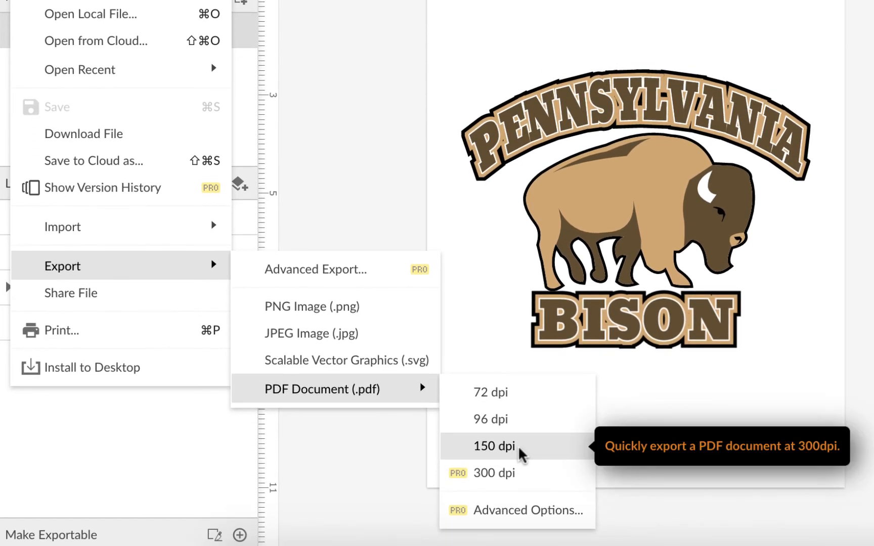
{"action": "left_click", "coordinate": [521, 453]}
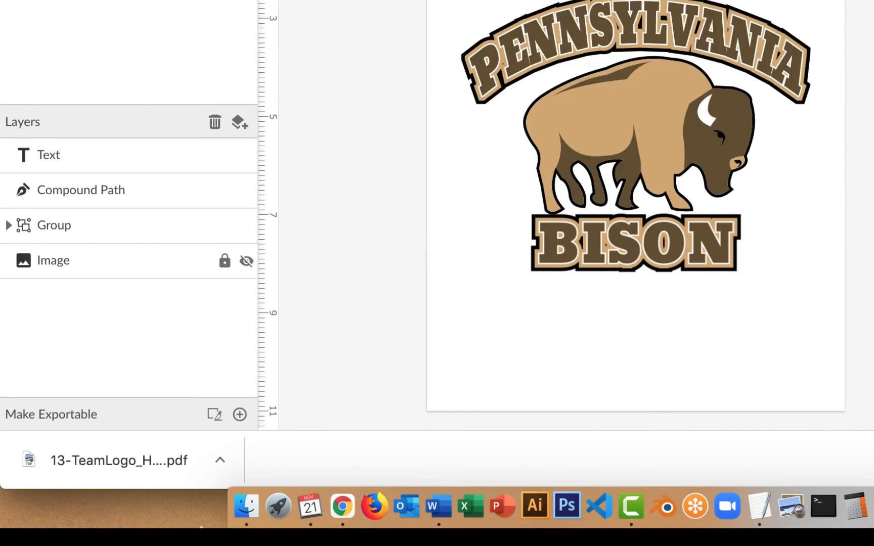
Return to the Team Animal Logo assignment page in Chrome and start another comment with a file insertion.
{"action": "left_click", "coordinate": [344, 505]}
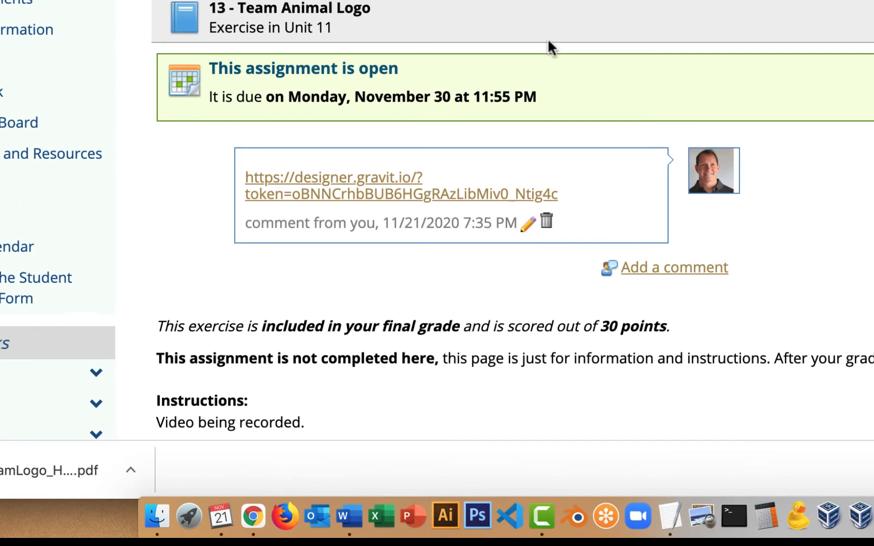
{"action": "left_click", "coordinate": [667, 269]}
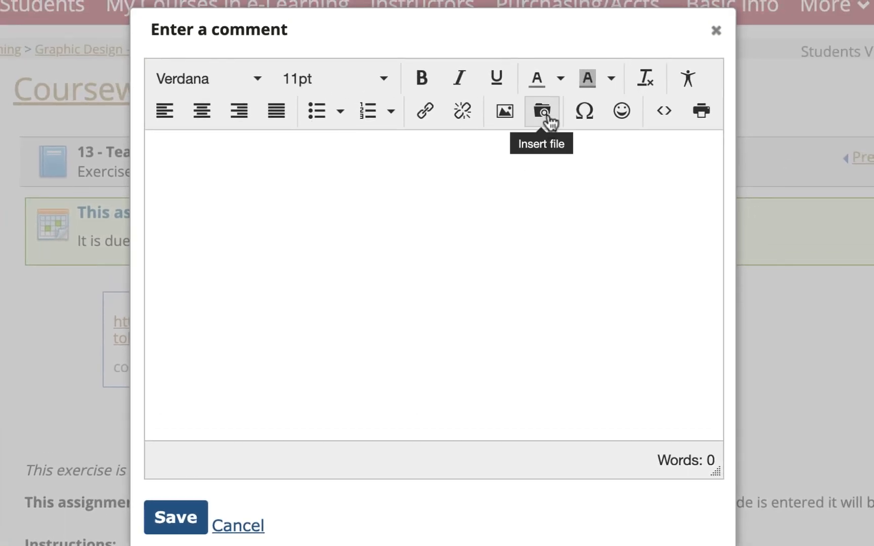
{"action": "left_click", "coordinate": [540, 109]}
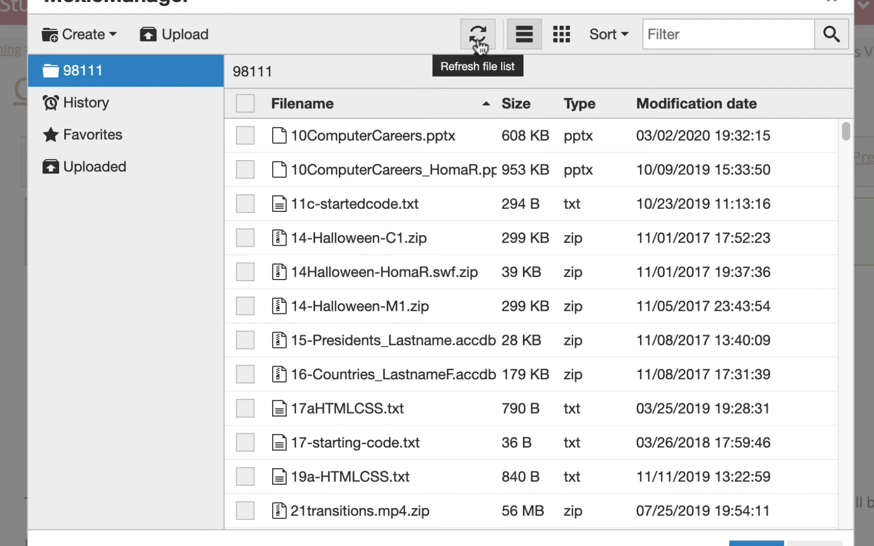
Upload the exported 13-TeamLogo PDF from the Downloads folder and insert it into the comment.
{"action": "left_click", "coordinate": [186, 34]}
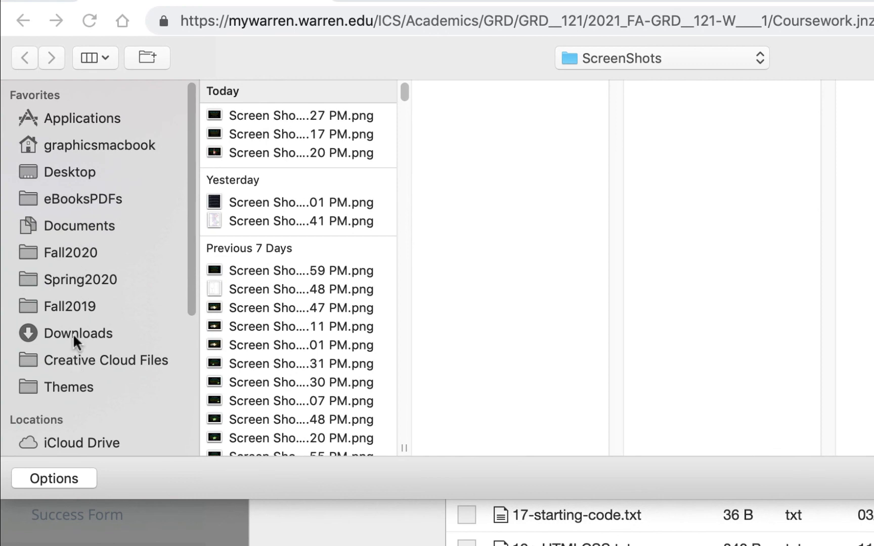
{"action": "left_click", "coordinate": [73, 333]}
{"action": "scroll", "coordinate": [330, 214], "scroll_direction": "down", "scroll_amount": 2}
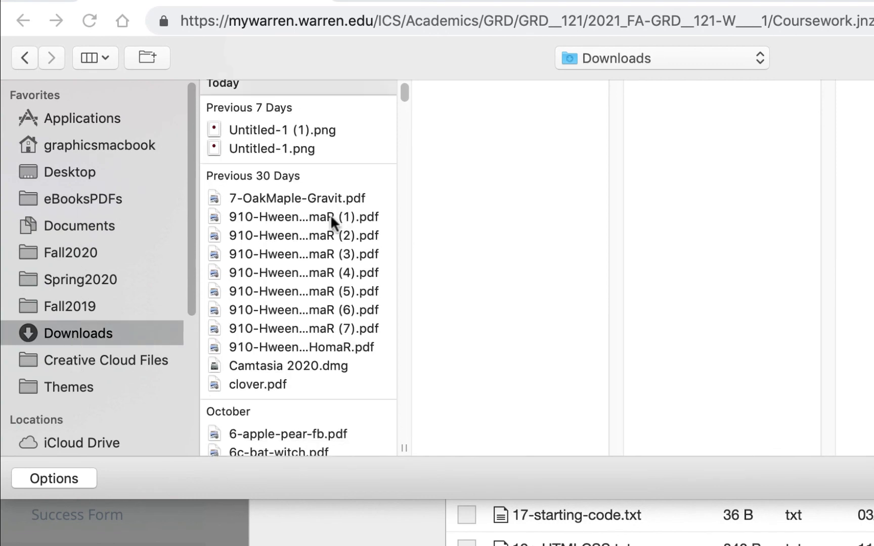
{"action": "scroll", "coordinate": [331, 214], "scroll_direction": "down", "scroll_amount": 15}
{"action": "scroll", "coordinate": [404, 192], "scroll_direction": "down", "scroll_amount": 15}
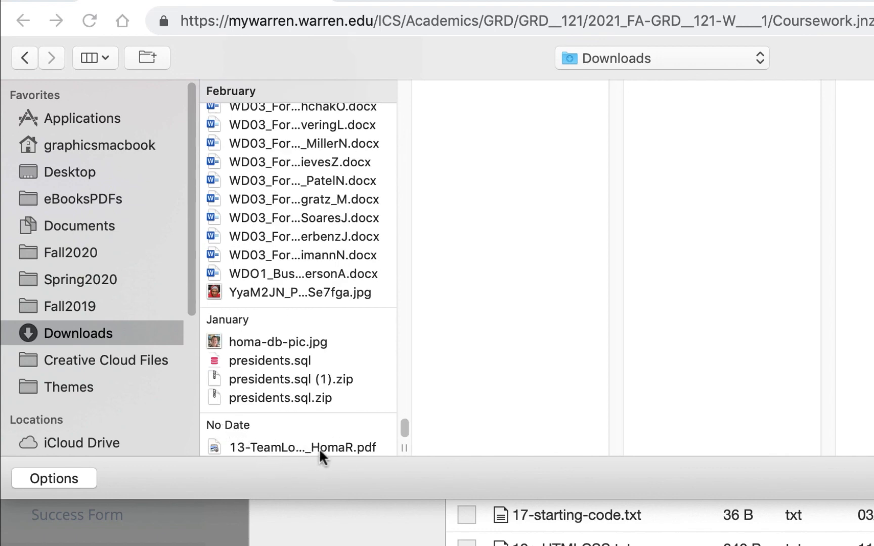
{"action": "left_click", "coordinate": [324, 445]}
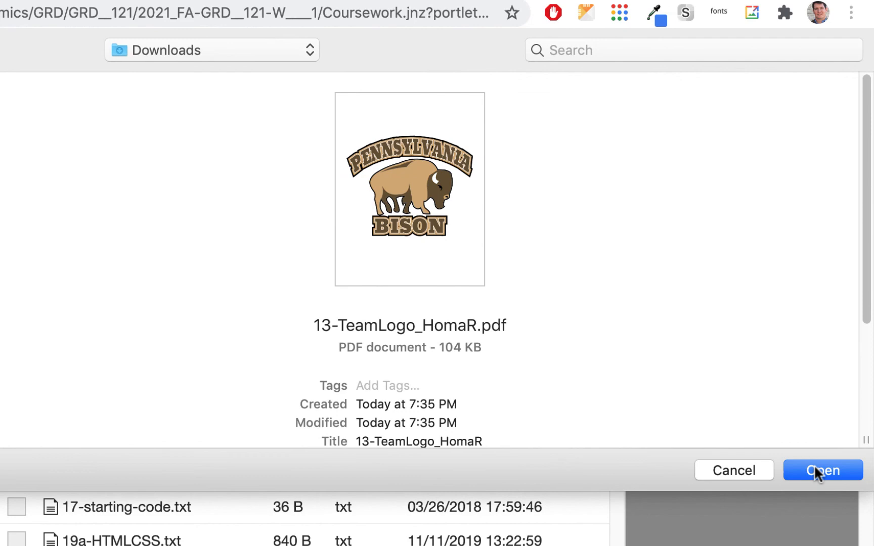
{"action": "left_click", "coordinate": [815, 467]}
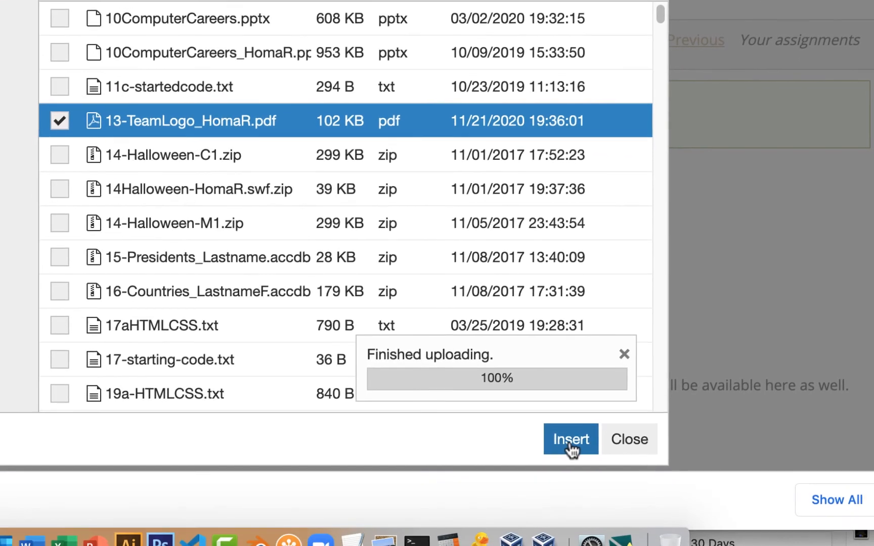
{"action": "left_click", "coordinate": [572, 441]}
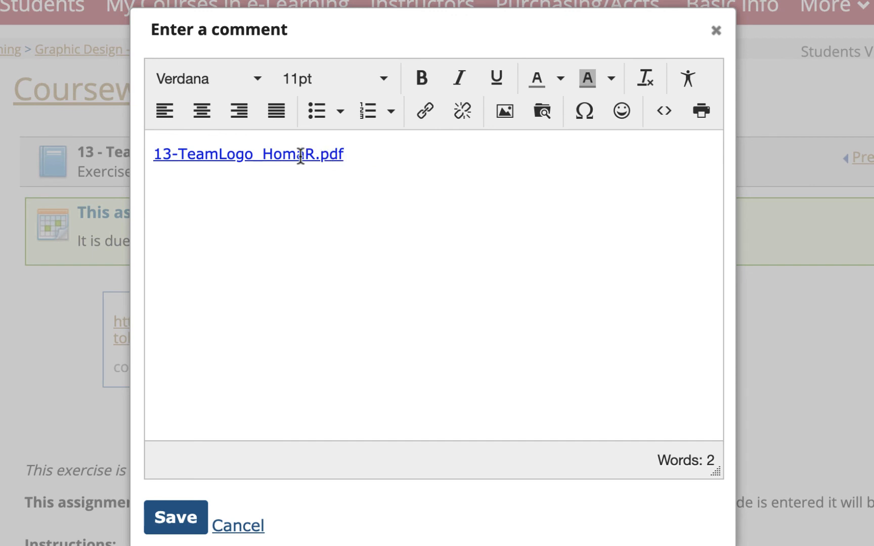
Set the inserted PDF link's target to New window and save the comment.
{"action": "triple_click", "coordinate": [300, 154]}
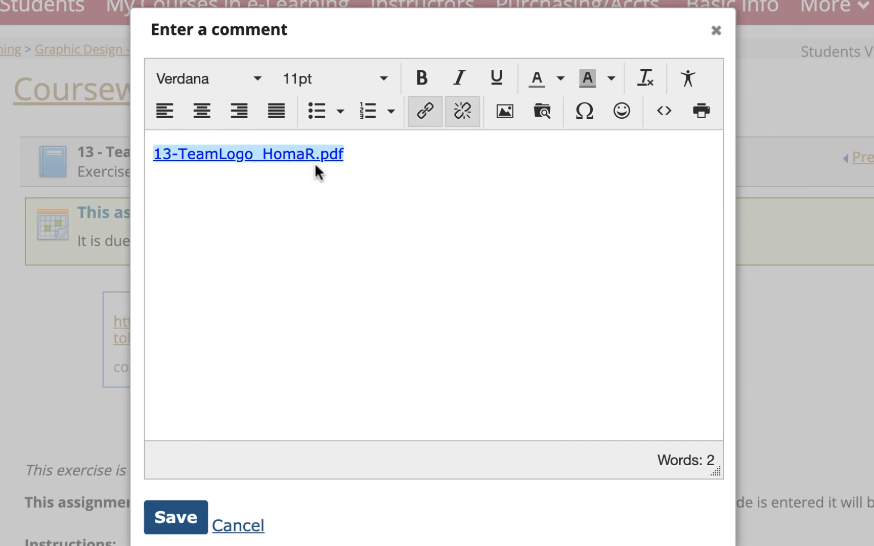
{"action": "left_click", "coordinate": [428, 115]}
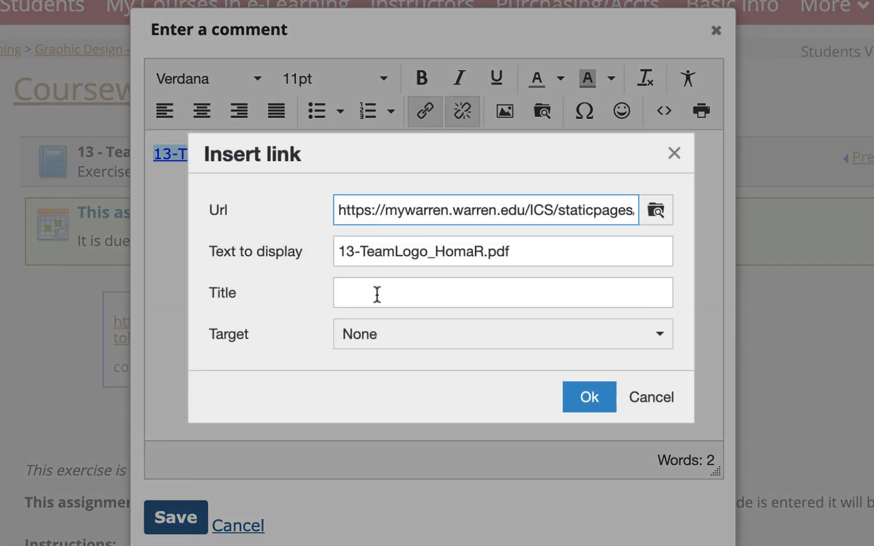
{"action": "left_click", "coordinate": [362, 339]}
{"action": "left_click", "coordinate": [368, 401]}
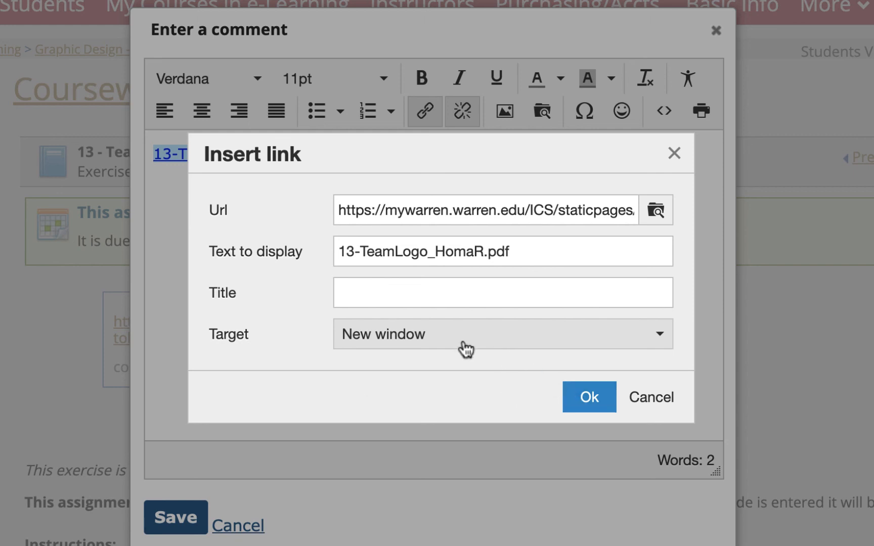
{"action": "left_click", "coordinate": [597, 406]}
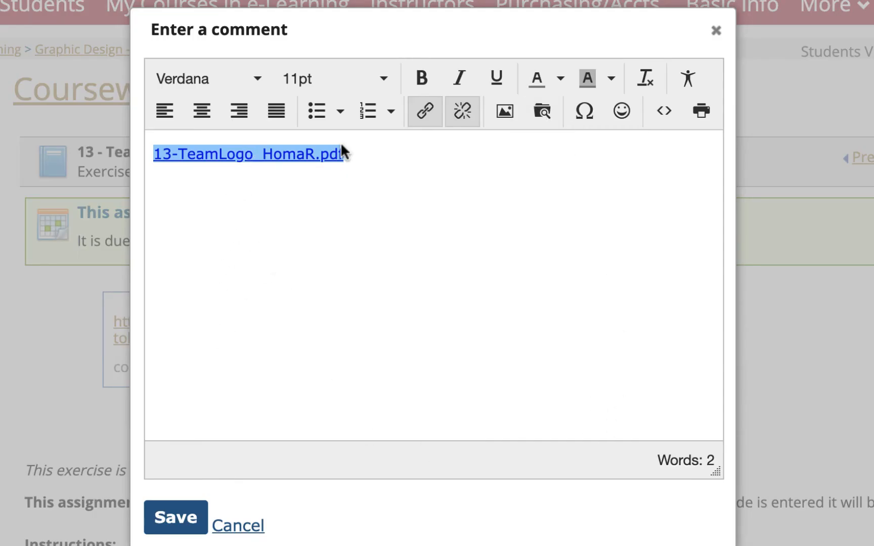
{"action": "left_click", "coordinate": [425, 111]}
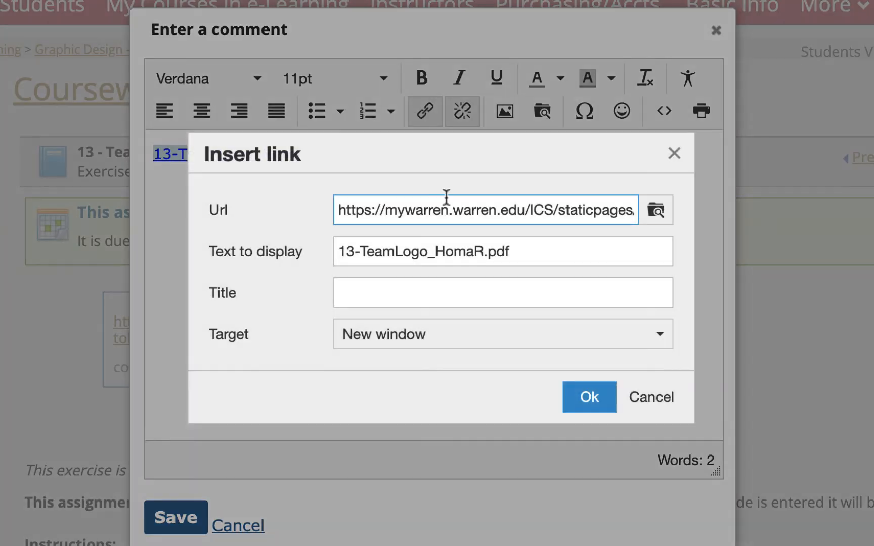
{"action": "left_click", "coordinate": [592, 400]}
{"action": "left_click", "coordinate": [177, 523]}
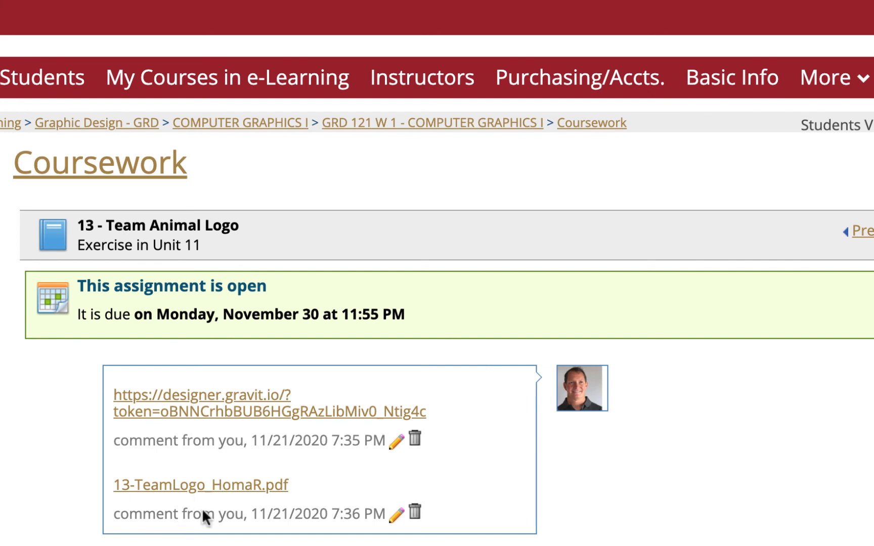
Open the posted PDF link, examine the lettering and bison in the exported logo, and close the PDF.
{"action": "left_click", "coordinate": [208, 489]}
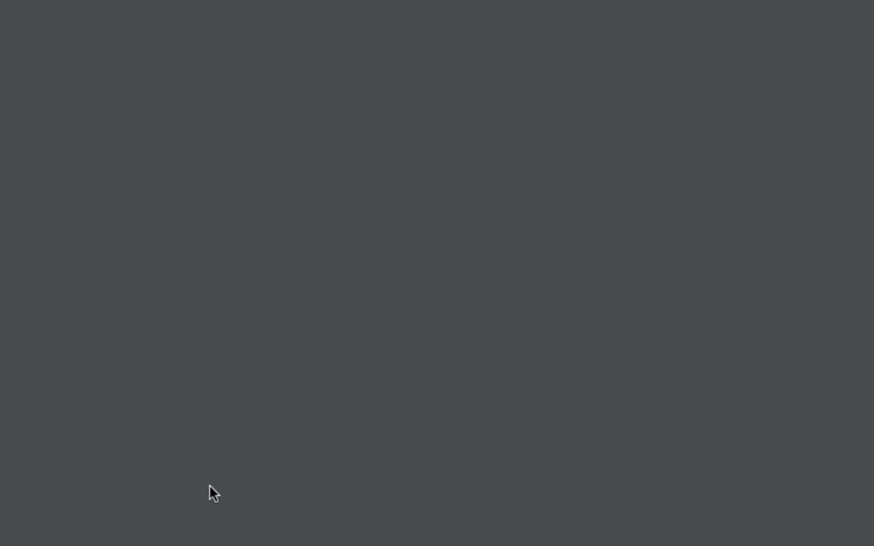
{"action": "scroll", "coordinate": [341, 307], "scroll_direction": "down", "scroll_amount": 10}
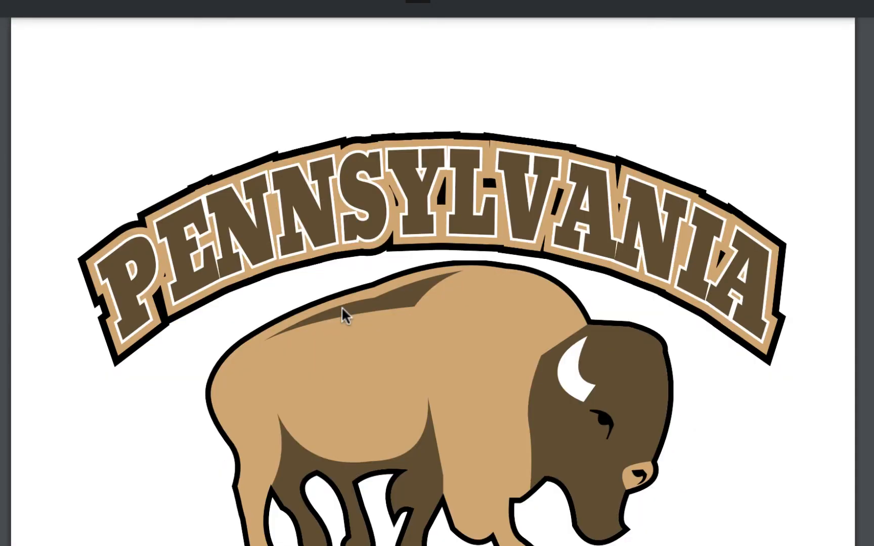
{"action": "scroll", "coordinate": [341, 307], "scroll_direction": "up", "scroll_amount": 6}
{"action": "scroll", "coordinate": [341, 307], "scroll_direction": "down", "scroll_amount": 5}
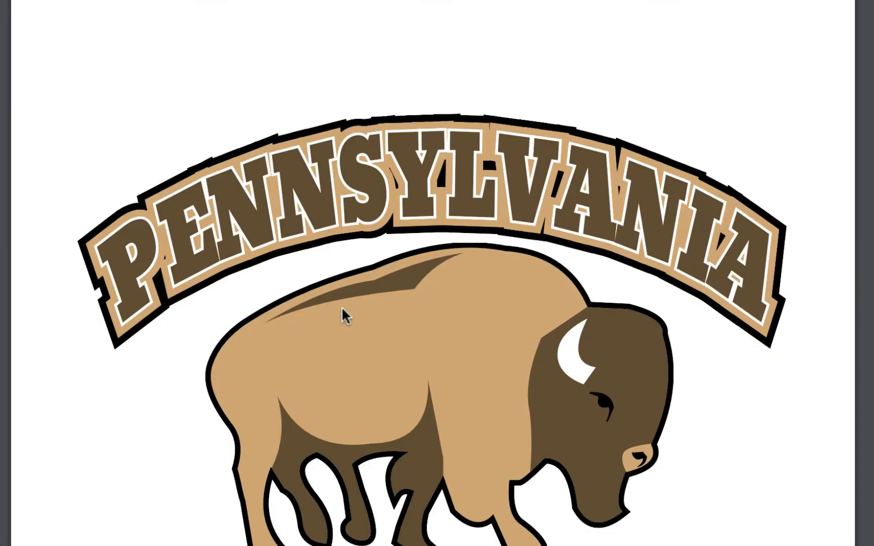
{"action": "scroll", "coordinate": [346, 315], "scroll_direction": "up", "scroll_amount": 3}
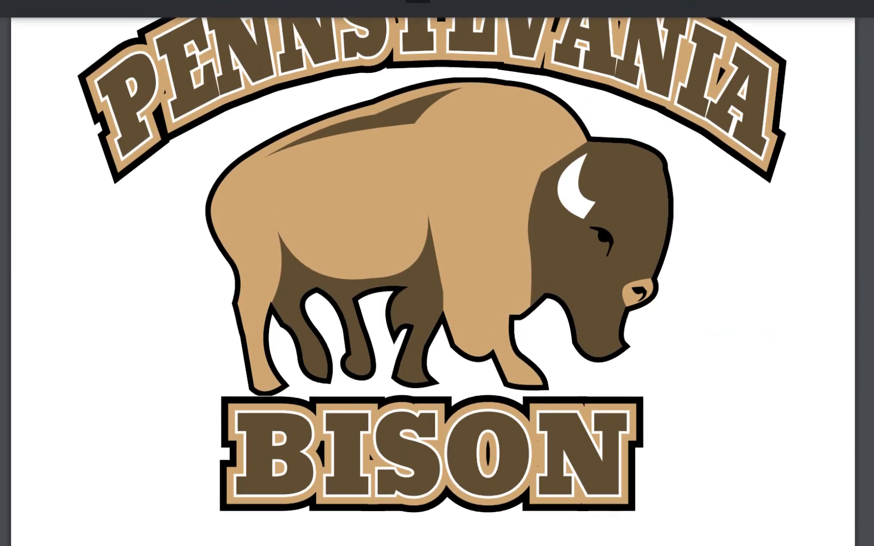
{"action": "key", "text": "super+w"}
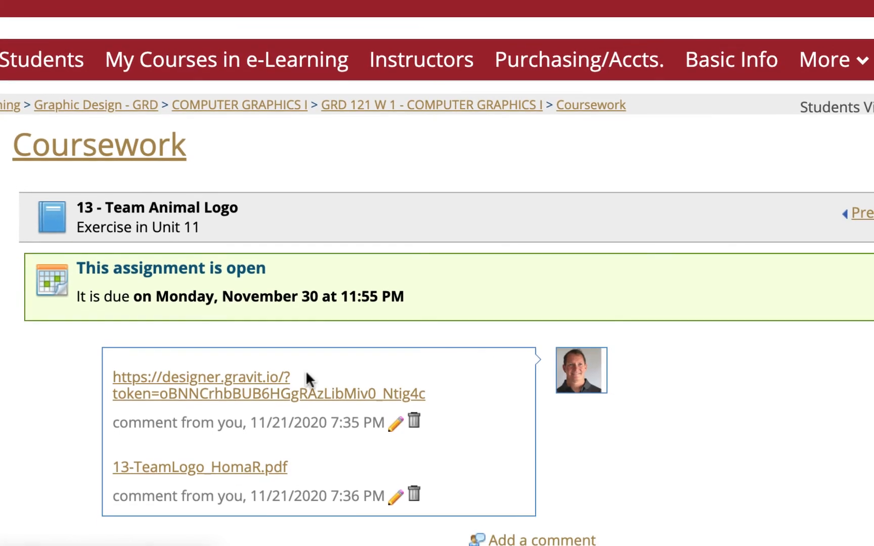